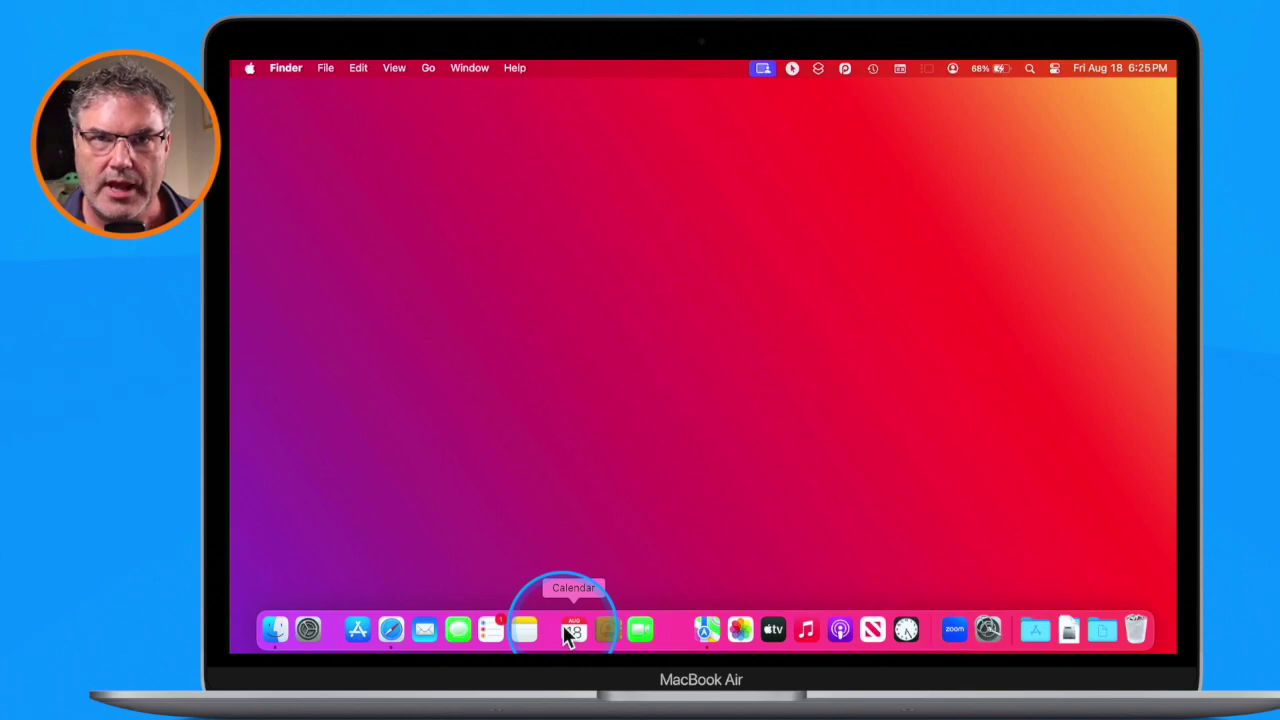
Step: Remove the spacer between Notes and Calendar from the Dock
{"action": "left_click_drag", "start_coordinate": [562, 624], "coordinate": [572, 594]}
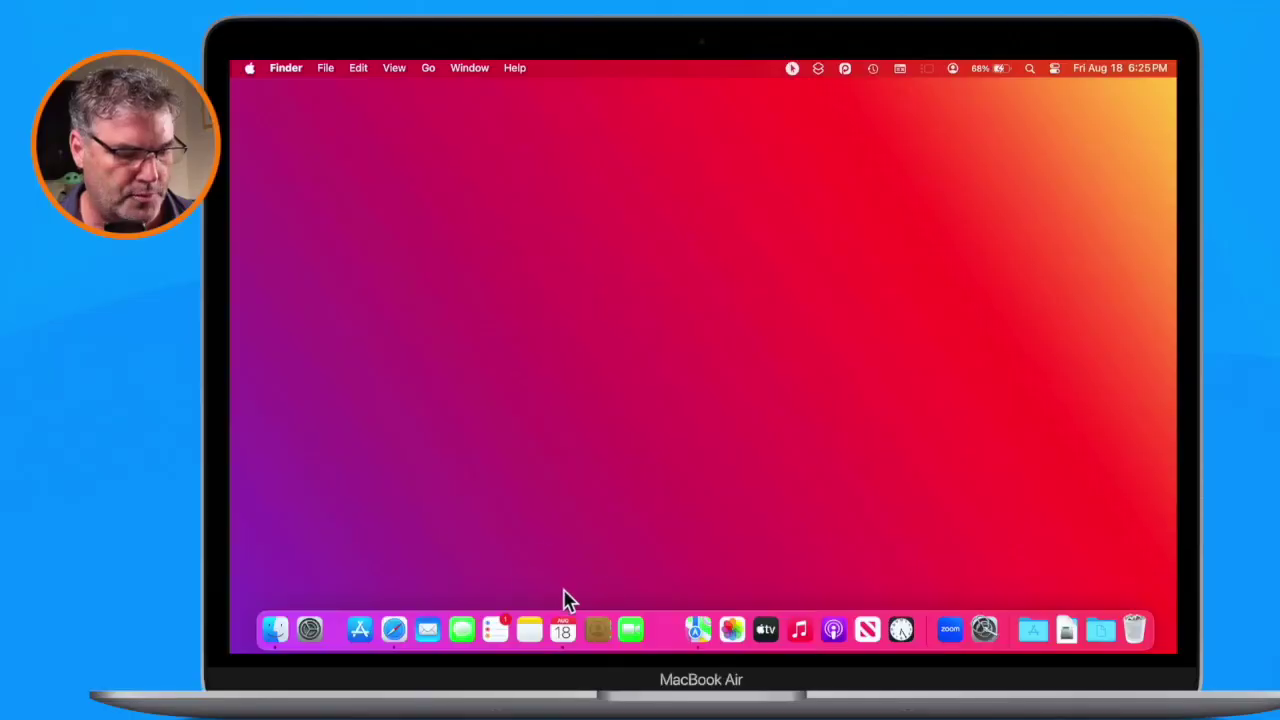
Step: Bring up Calendar from the Dock and hide its window again
{"action": "left_click", "coordinate": [565, 632]}
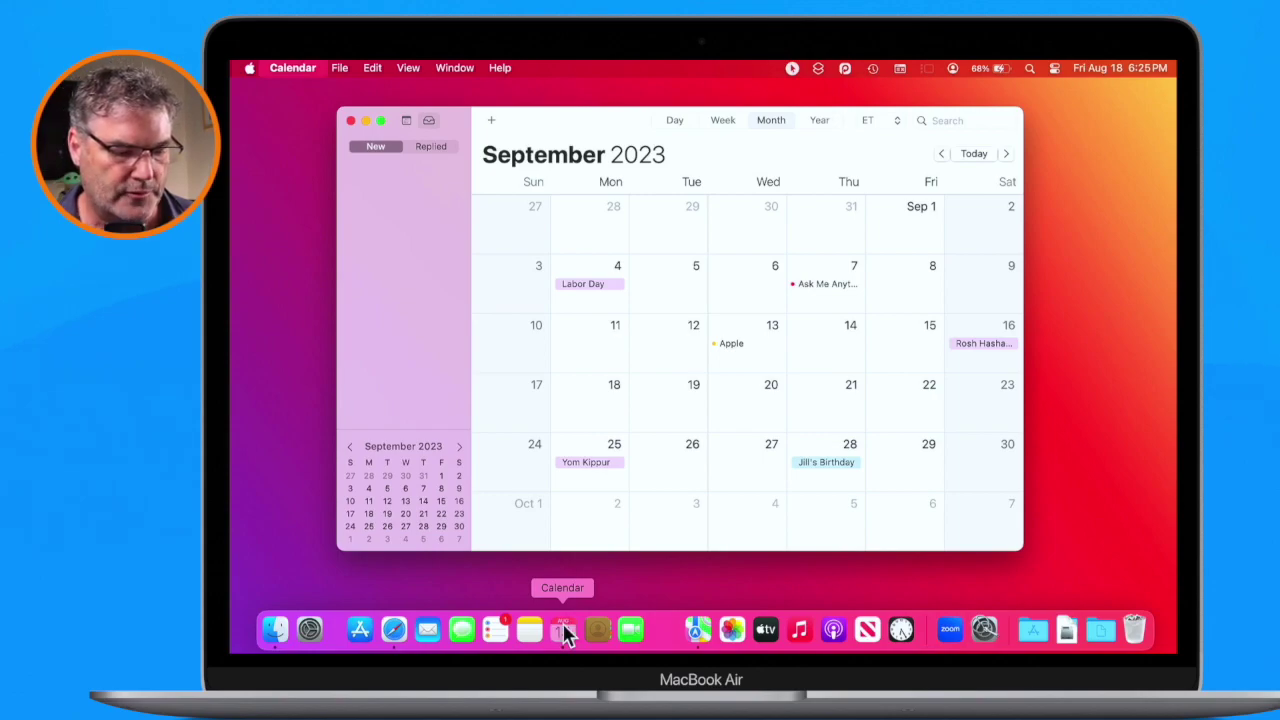
{"action": "left_click", "coordinate": [565, 632], "text": "alt"}
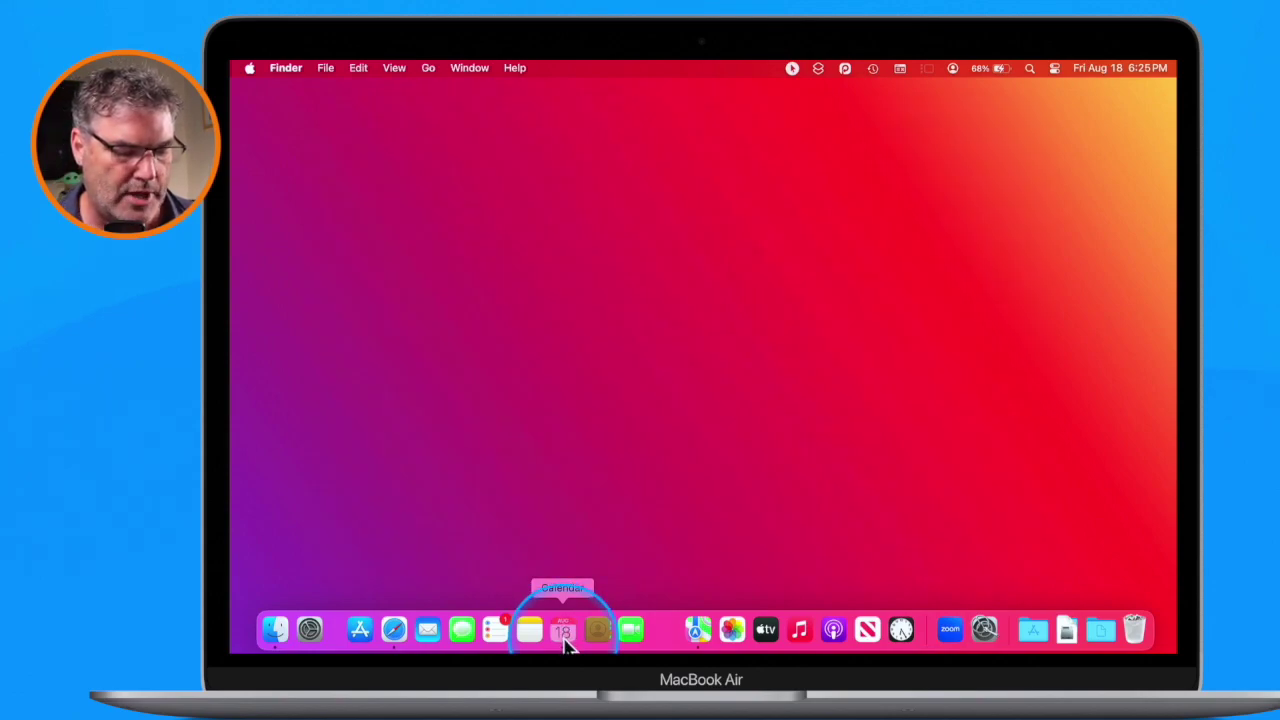
{"action": "left_click", "coordinate": [565, 635]}
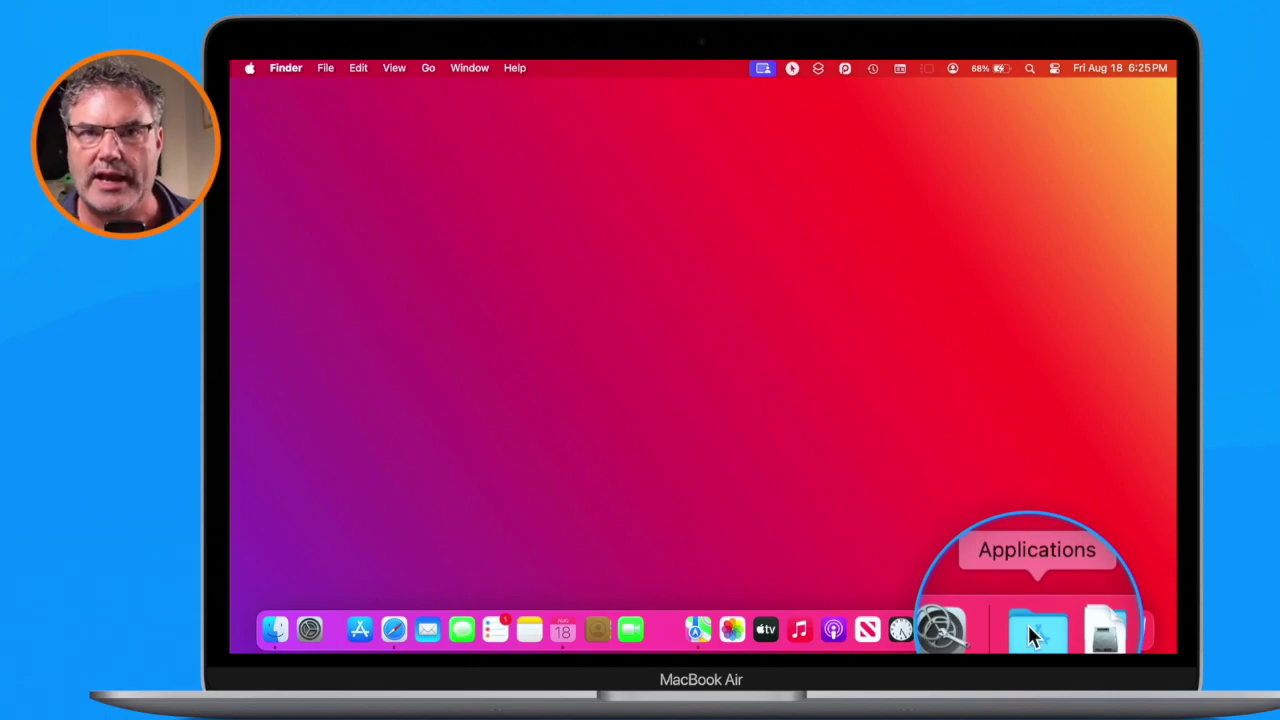
Step: Open the Applications folder from the Dock and dismiss it
{"action": "left_click", "coordinate": [1033, 636]}
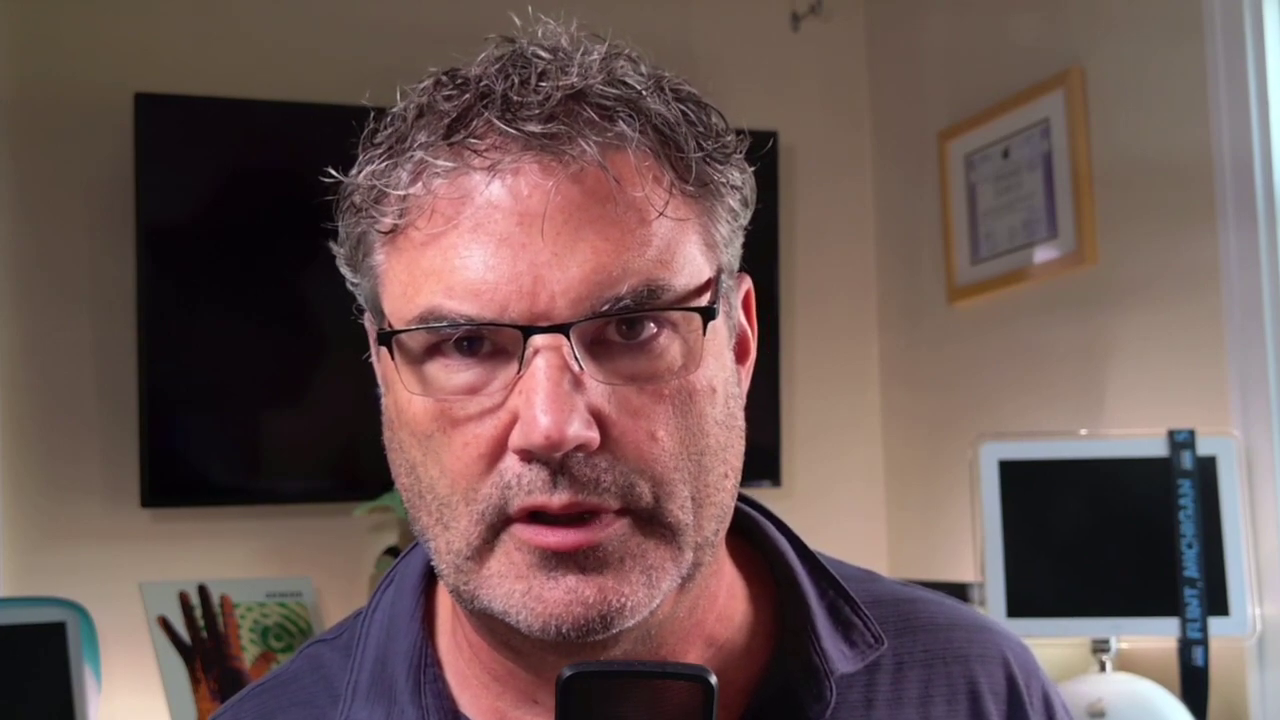
{"action": "left_click", "coordinate": [397, 323]}
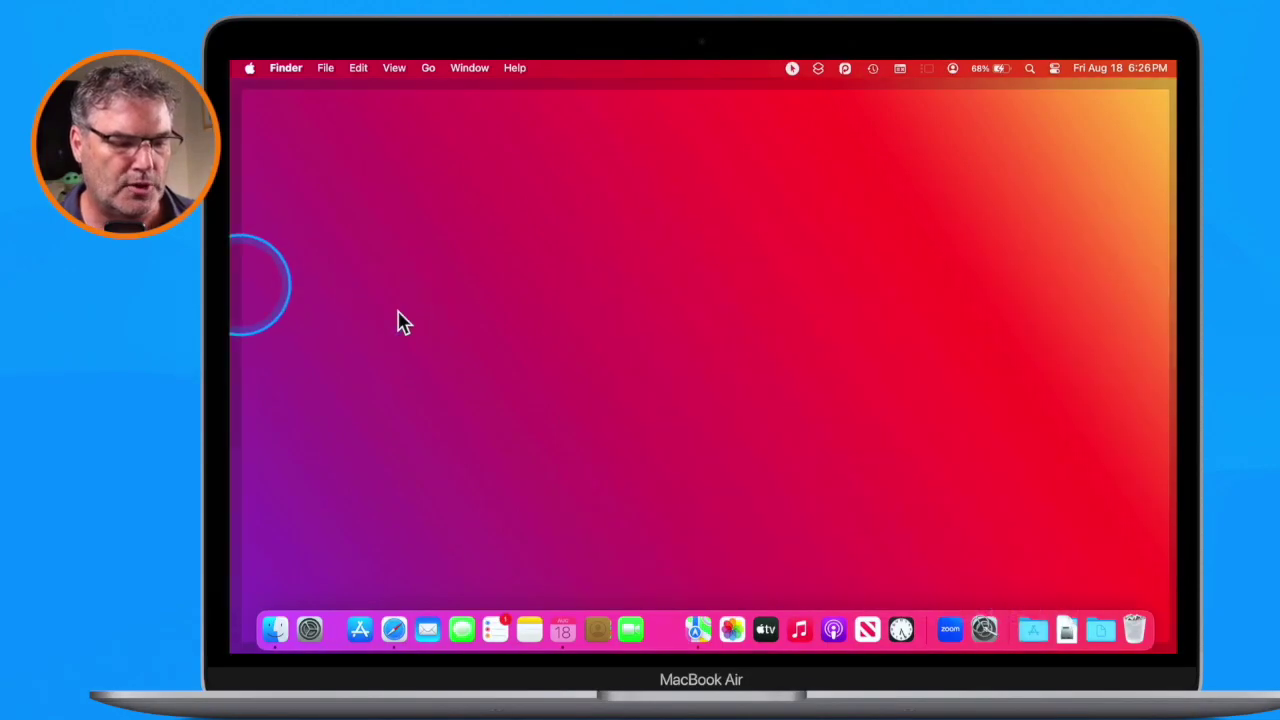
Step: Open several Finder windows showing Documents, and bring Calendar and Safari up in front of them
{"action": "left_click", "coordinate": [273, 625]}
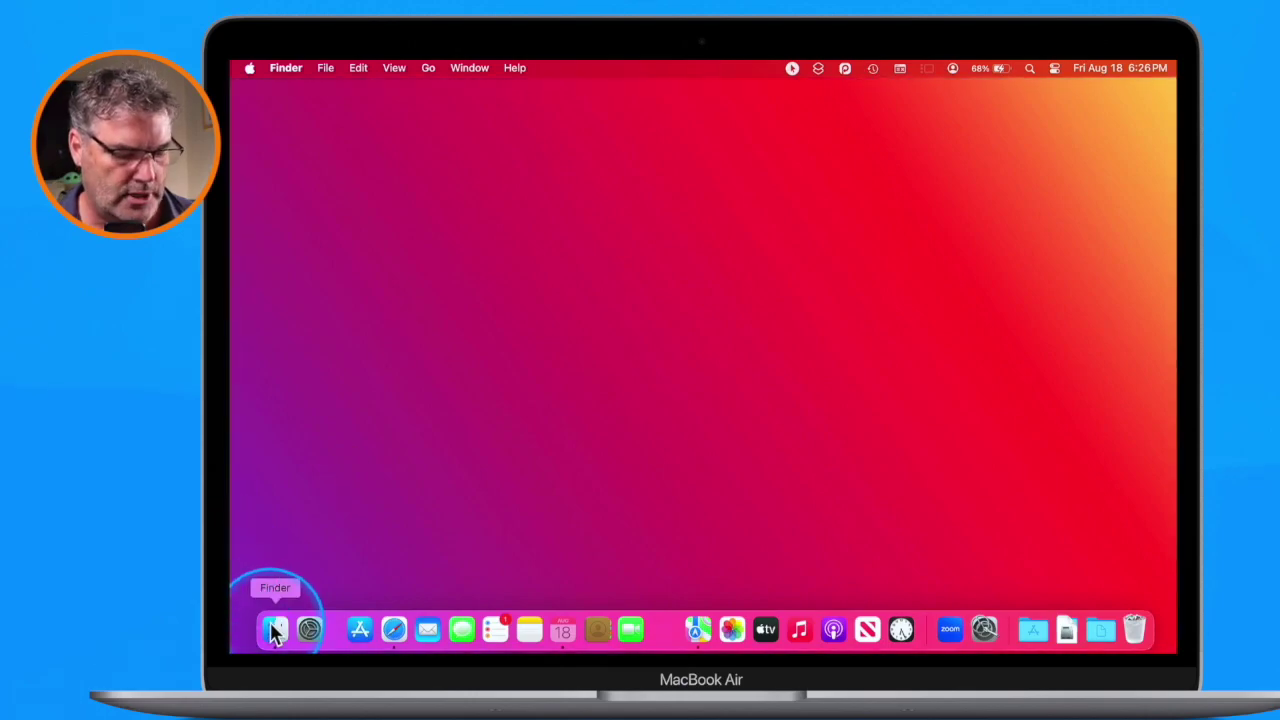
{"action": "key", "text": "super+n"}
{"action": "key", "text": "super+n"}
{"action": "key", "text": "super+n"}
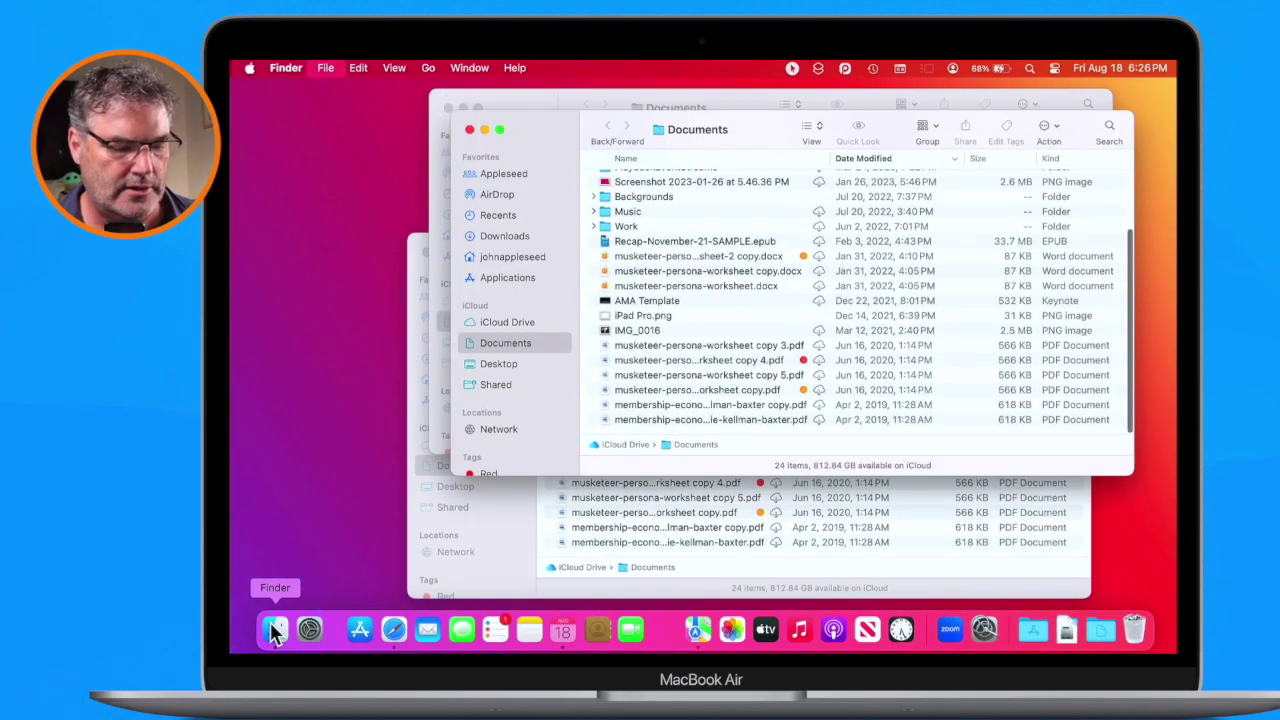
{"action": "left_click", "coordinate": [560, 628]}
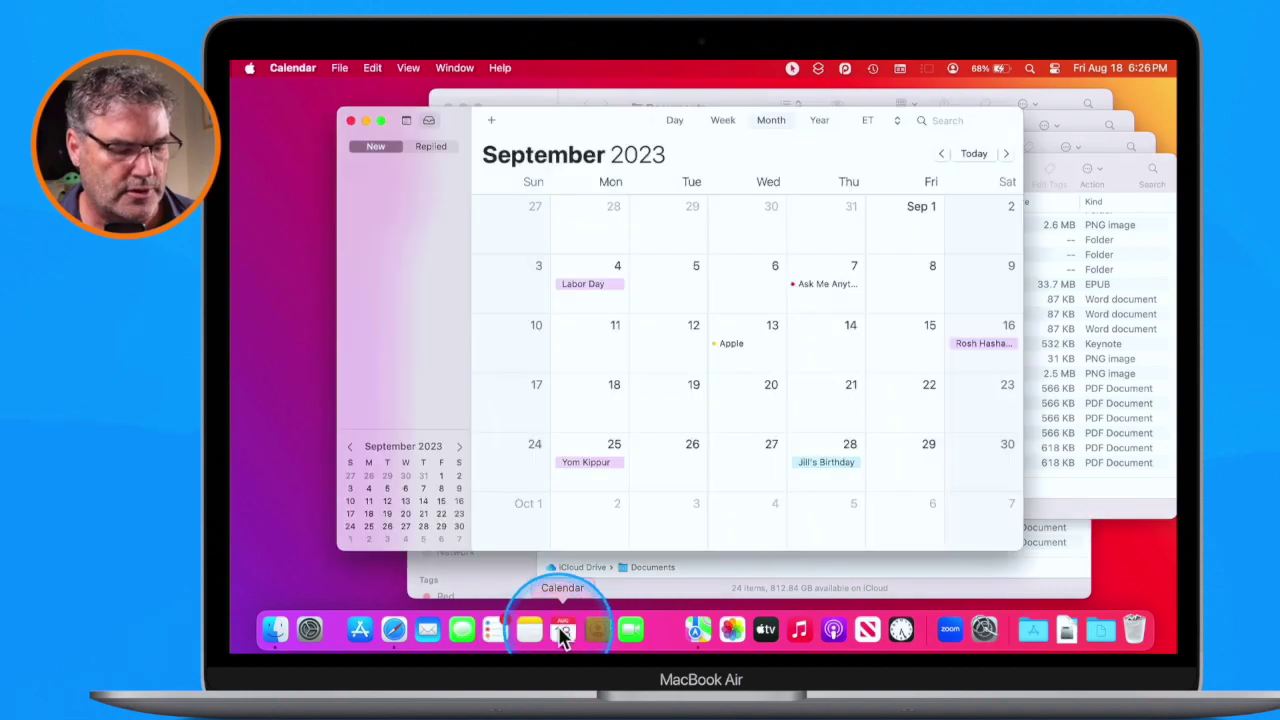
{"action": "left_click", "coordinate": [388, 622]}
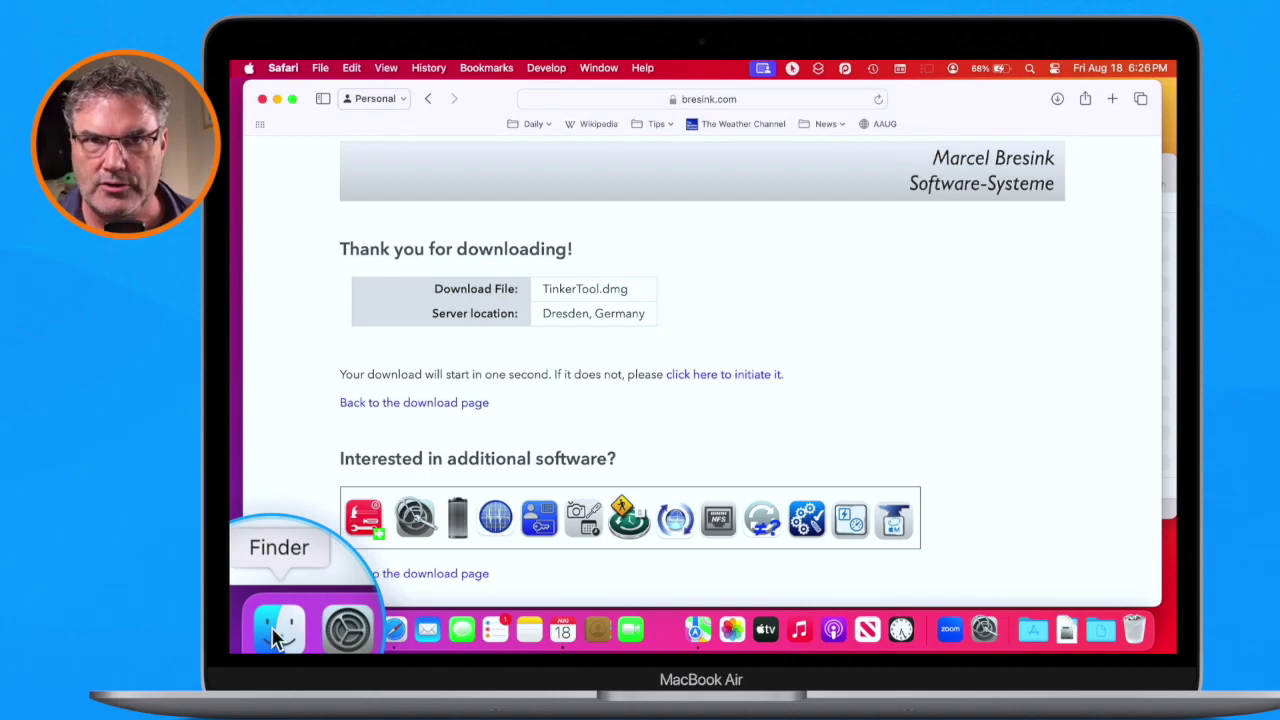
Step: Show an overview of all open Finder windows from the Dock and return to Safari
{"action": "left_click", "coordinate": [276, 632]}
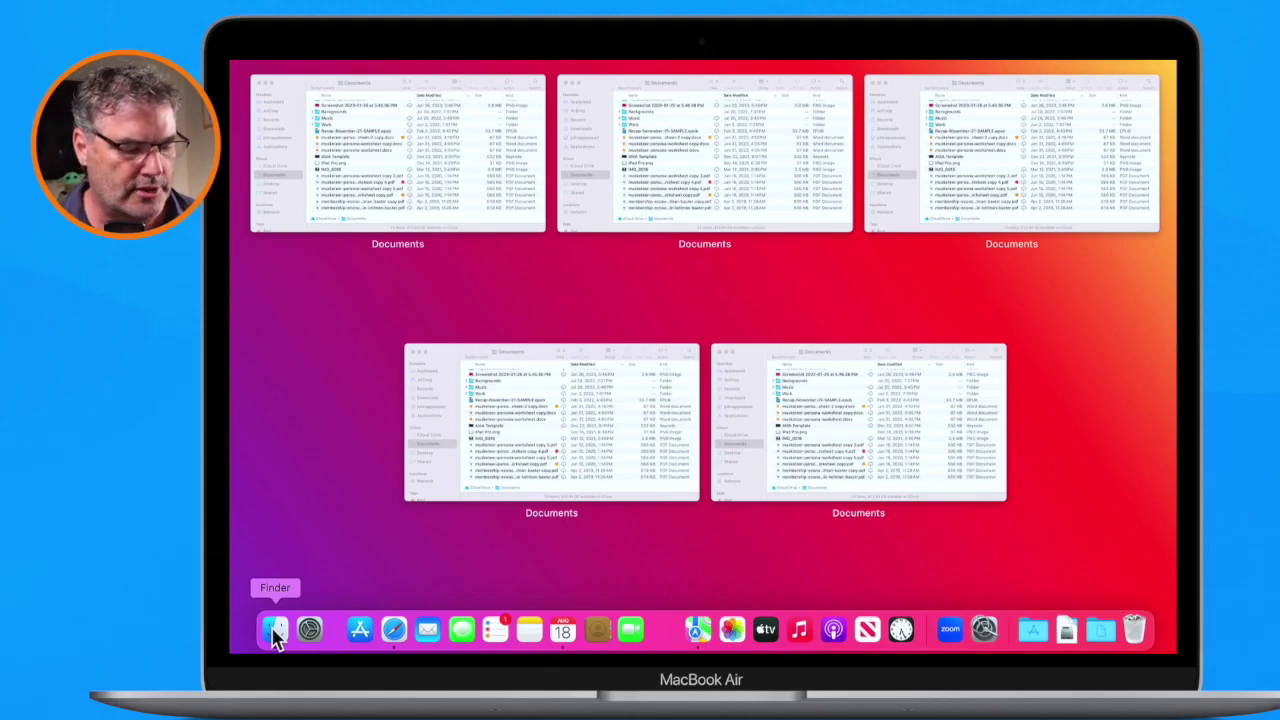
{"action": "left_click", "coordinate": [395, 632]}
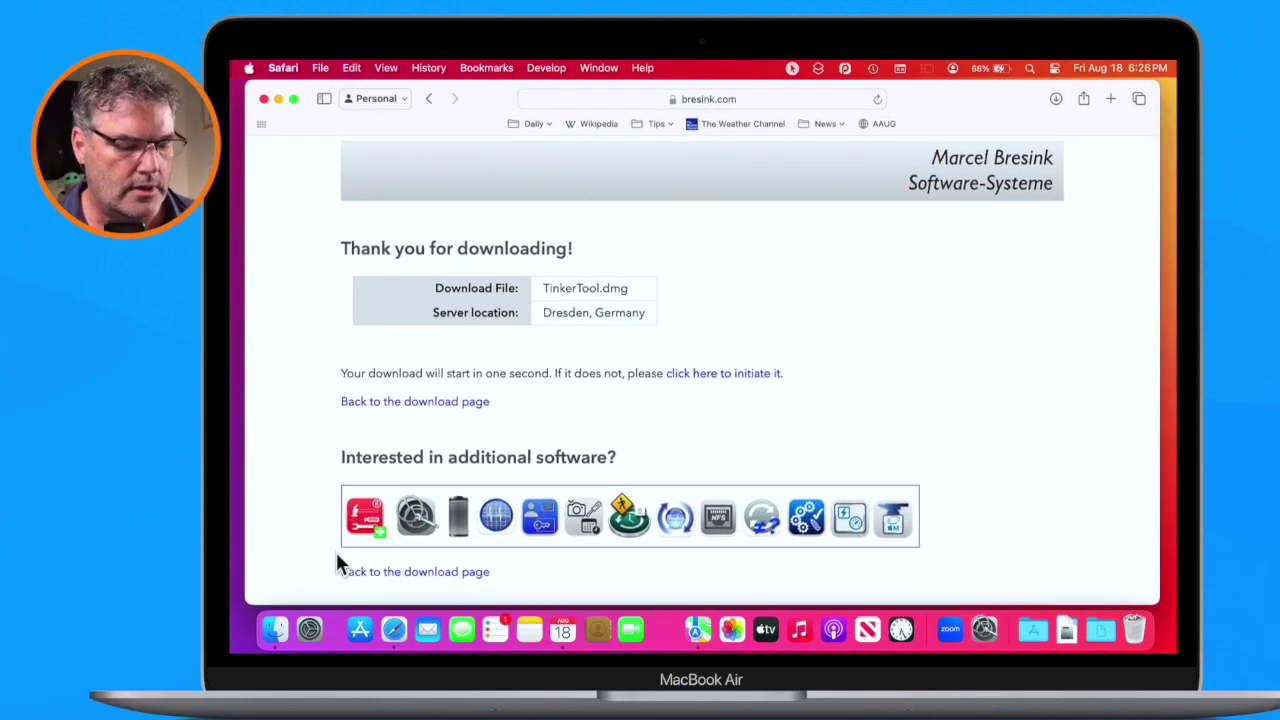
Step: Open additional Safari windows and display them all in an overview before returning to the front one
{"action": "left_click", "coordinate": [394, 632]}
{"action": "key", "text": "super+n"}
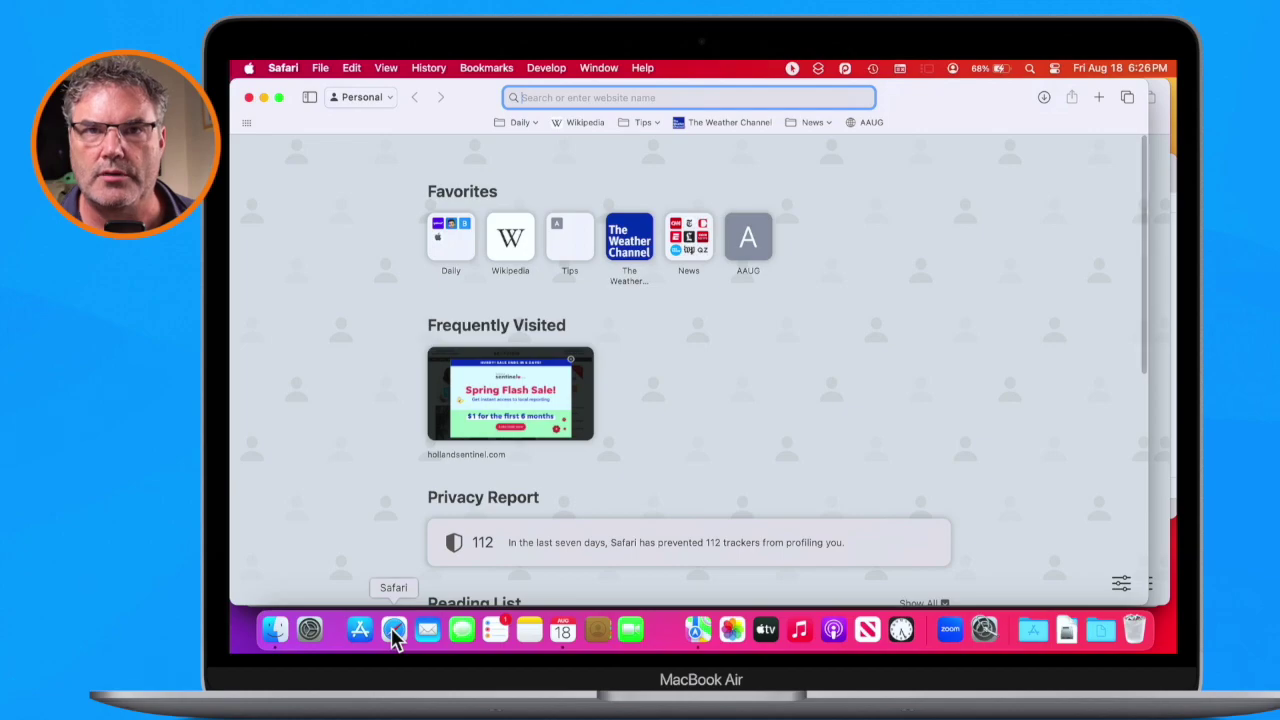
{"action": "left_click", "coordinate": [395, 635]}
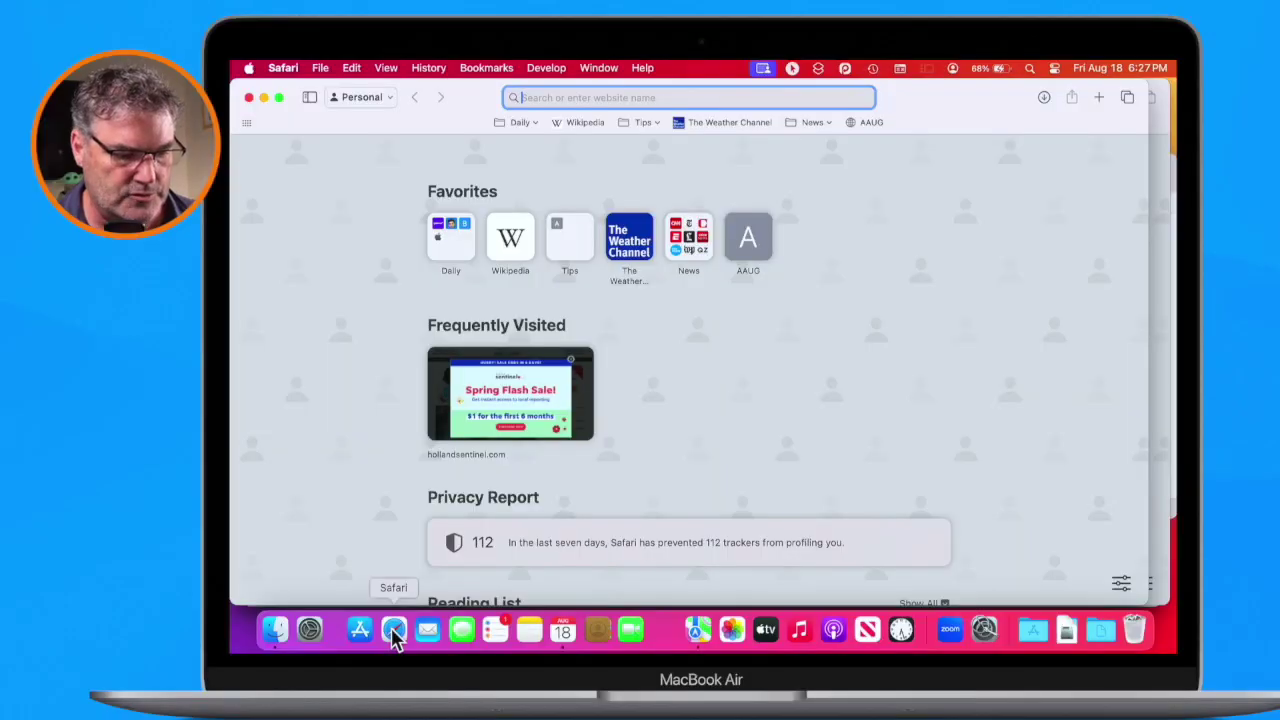
{"action": "left_click", "coordinate": [393, 632]}
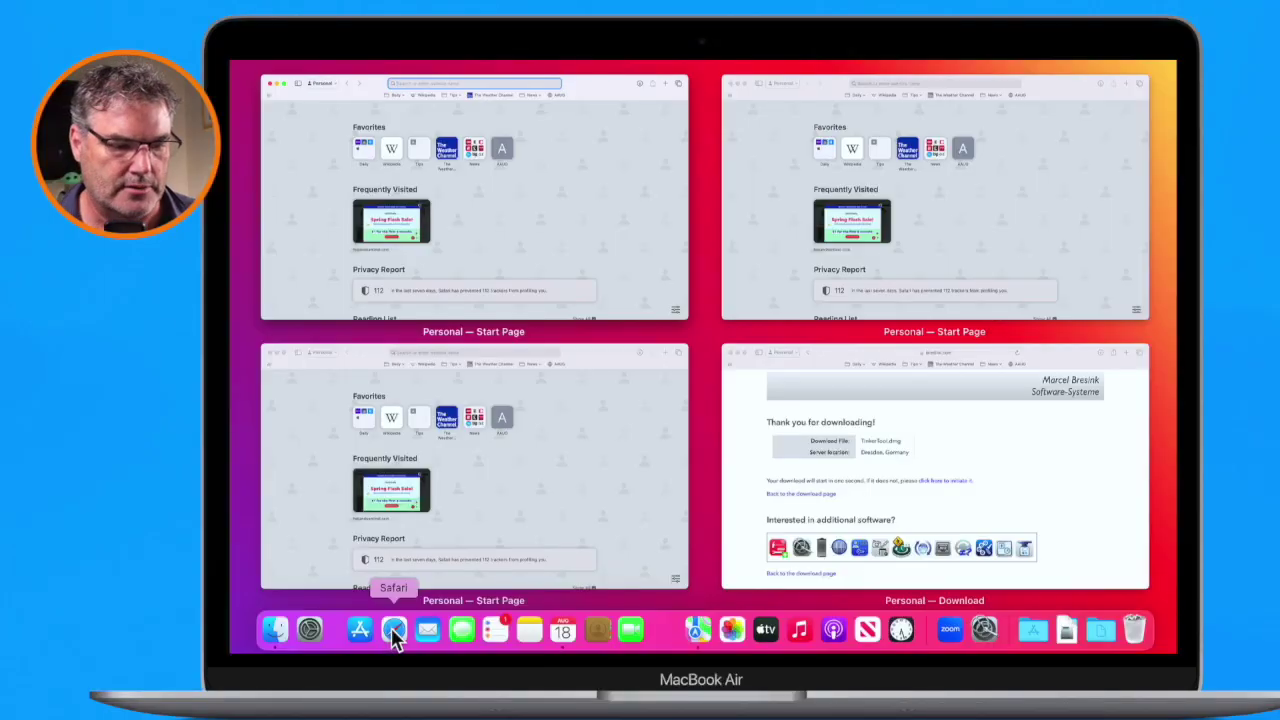
{"action": "left_click", "coordinate": [703, 480]}
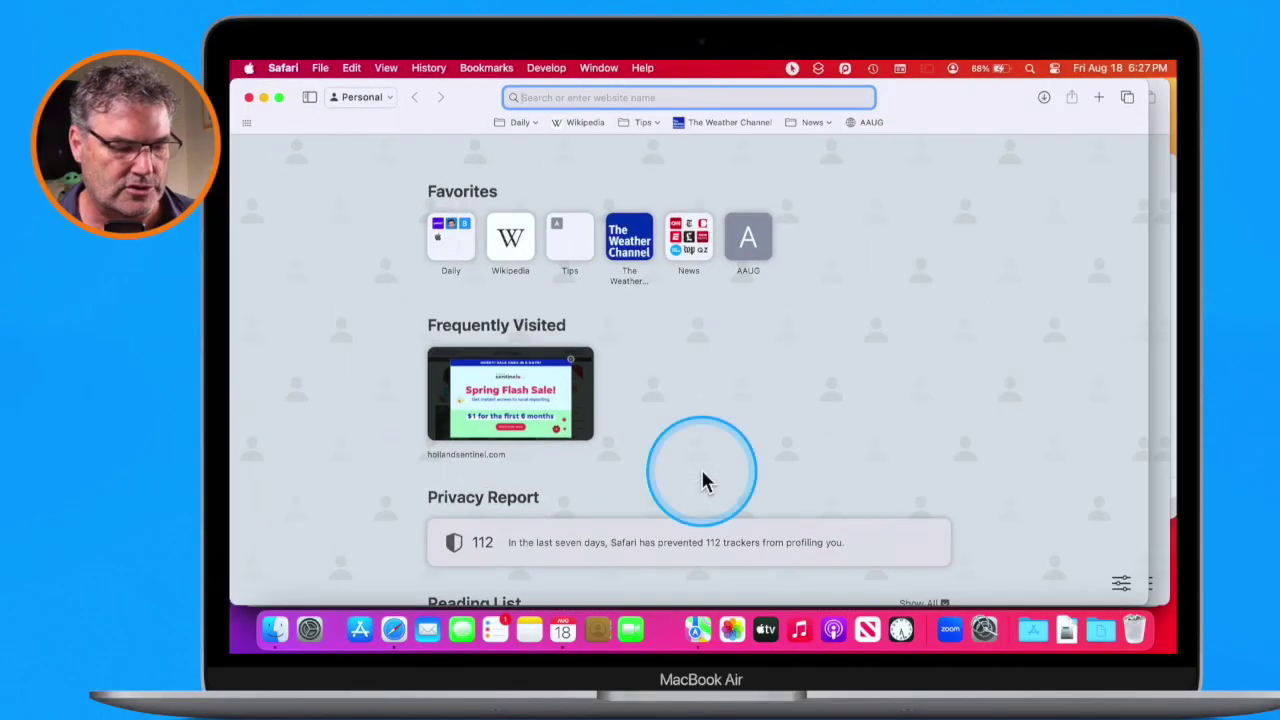
Step: Turn on automatic hiding of the Dock and reveal the hidden Dock
{"action": "key", "text": "alt+super+d"}
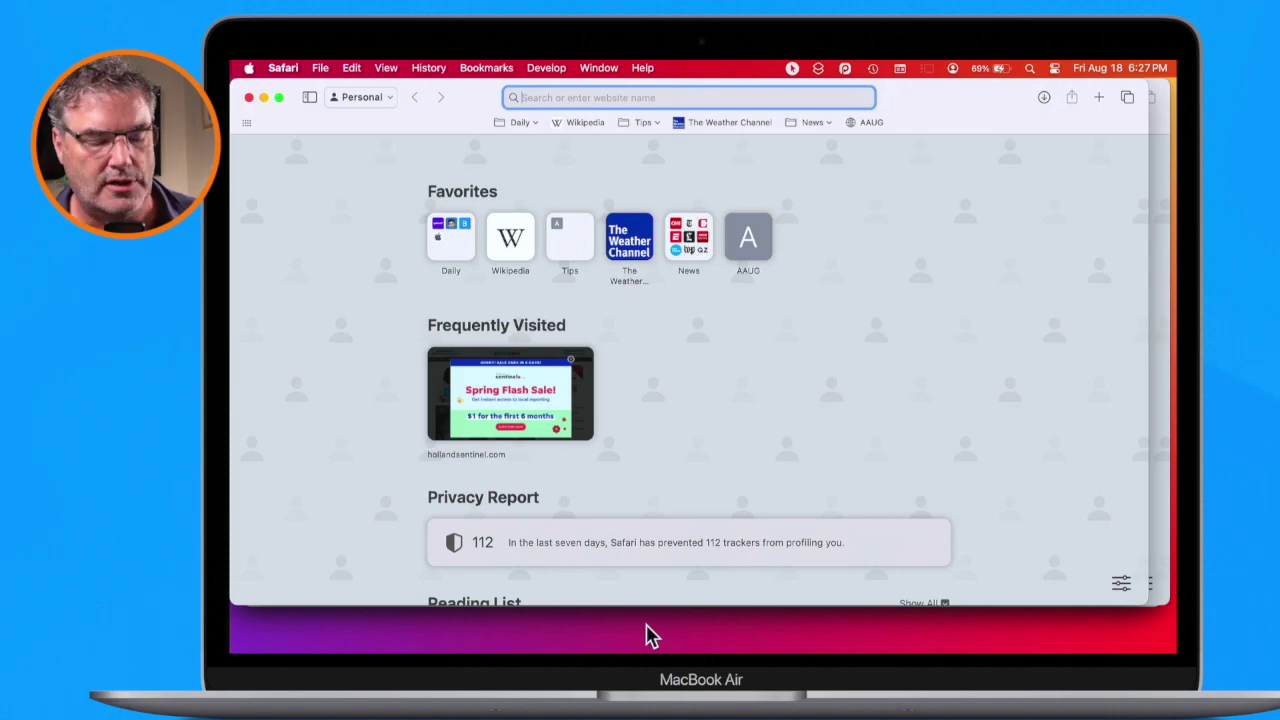
{"action": "mouse_move", "coordinate": [645, 650]}
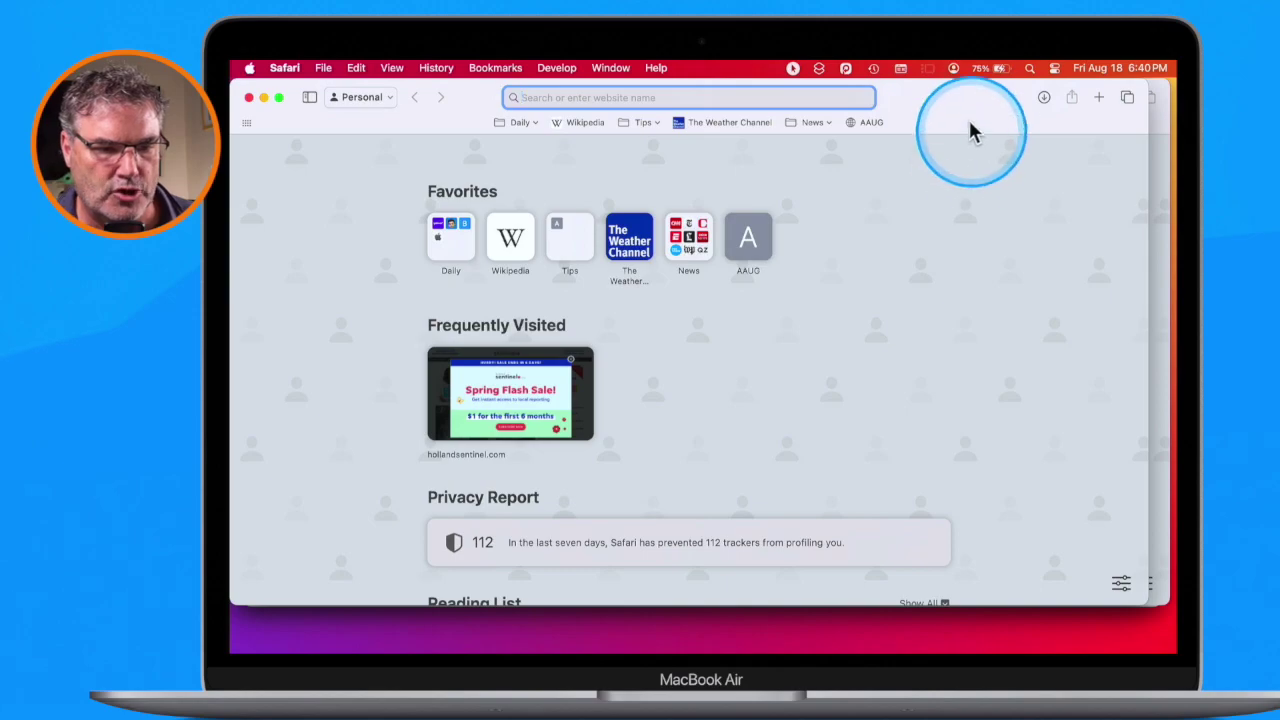
Step: Switch to the first listed user account and sign in with the account password
{"action": "left_click", "coordinate": [954, 68]}
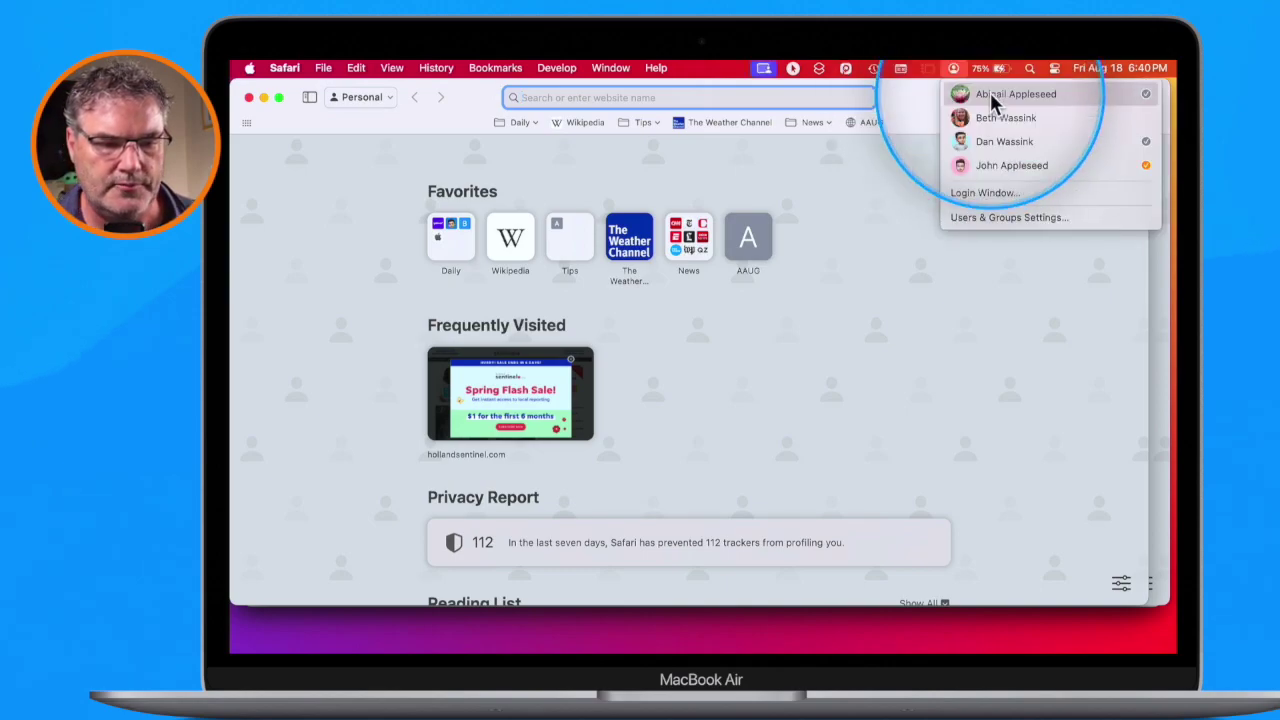
{"action": "left_click", "coordinate": [991, 97]}
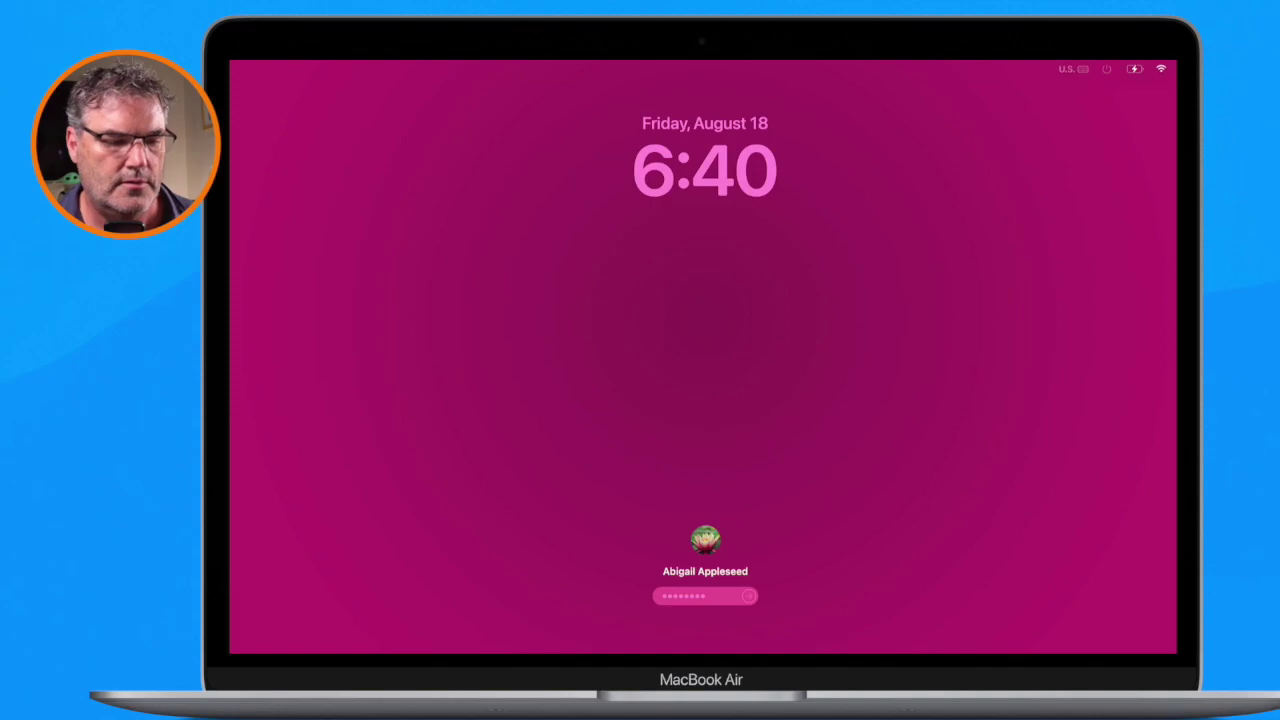
{"action": "key", "text": "Return"}
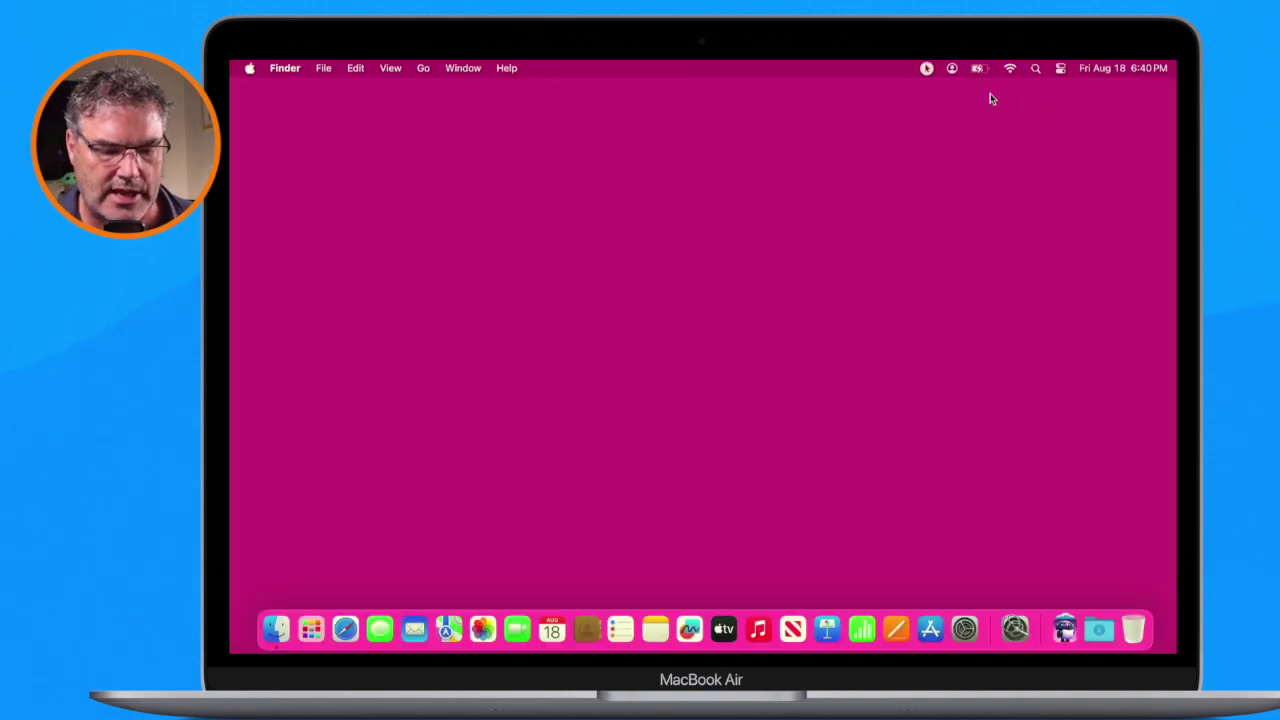
Step: Find TinkerTool in the Applications folder on the Dock and launch it
{"action": "left_click", "coordinate": [1065, 628]}
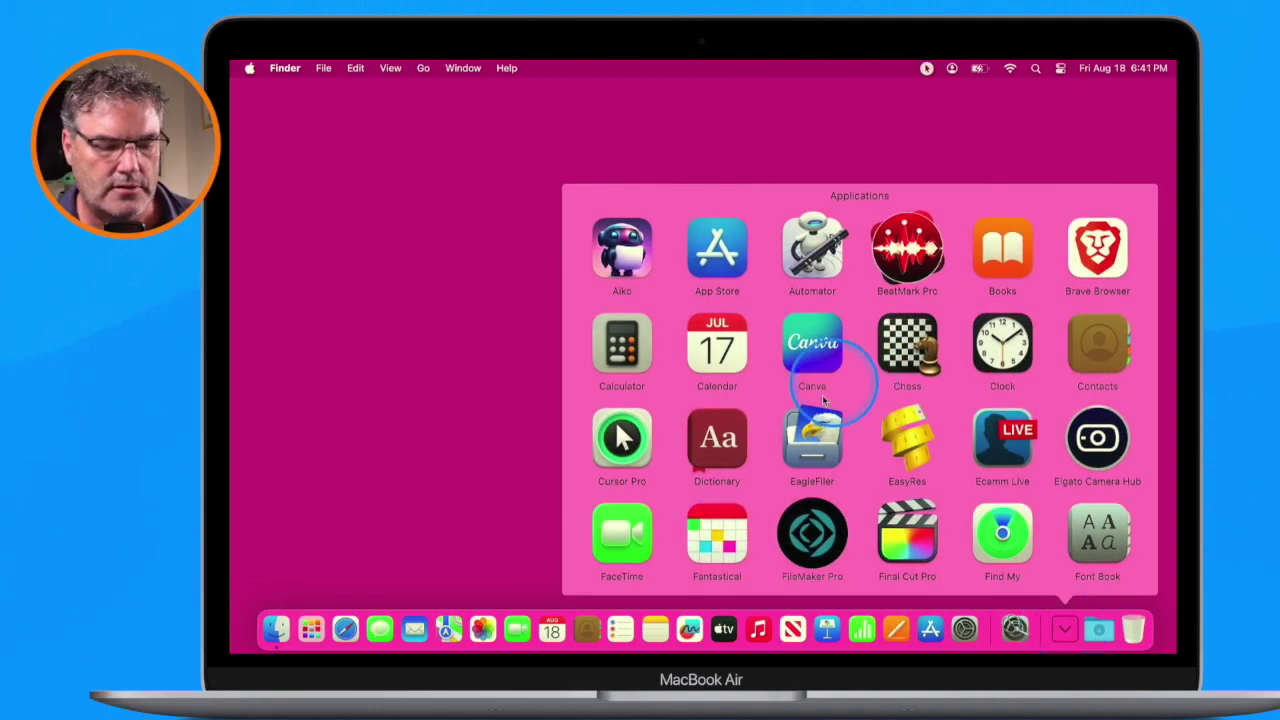
{"action": "left_click", "coordinate": [497, 289]}
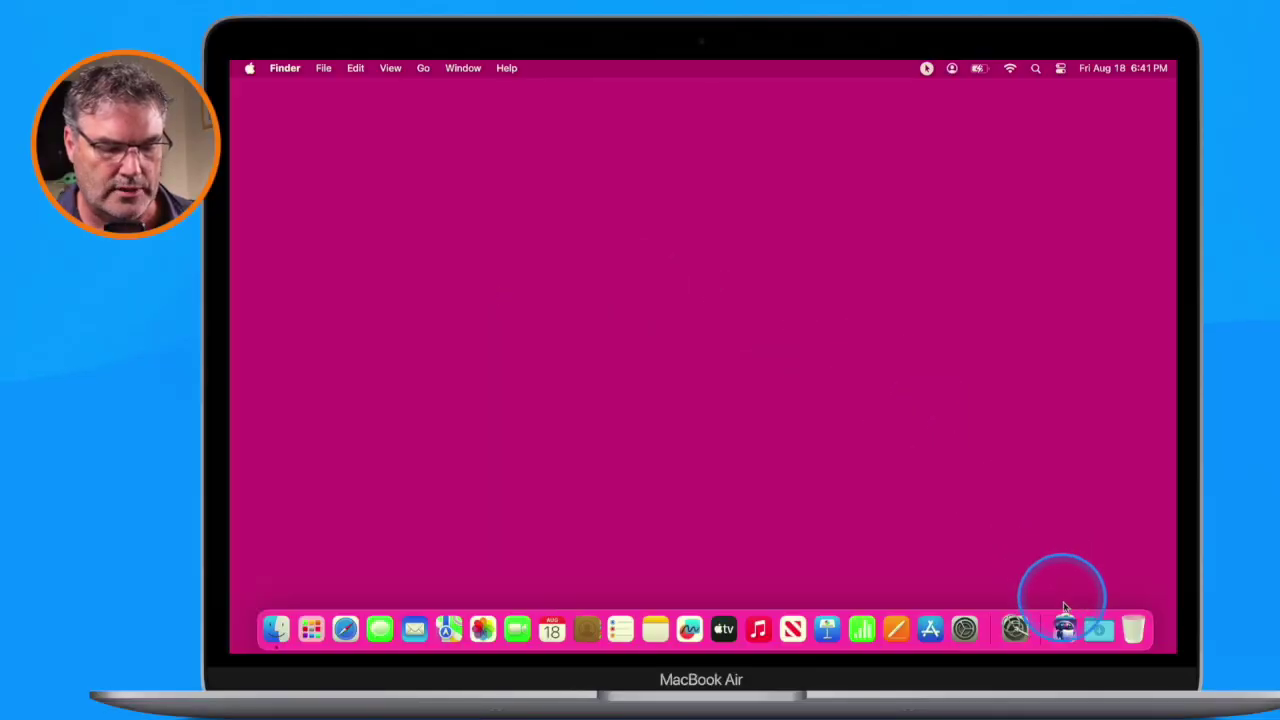
{"action": "left_click", "coordinate": [1065, 625]}
{"action": "scroll", "coordinate": [858, 403], "scroll_direction": "down", "scroll_amount": 5}
{"action": "scroll", "coordinate": [858, 403], "scroll_direction": "down", "scroll_amount": 3}
{"action": "key", "text": "ctrl+alt+z"}
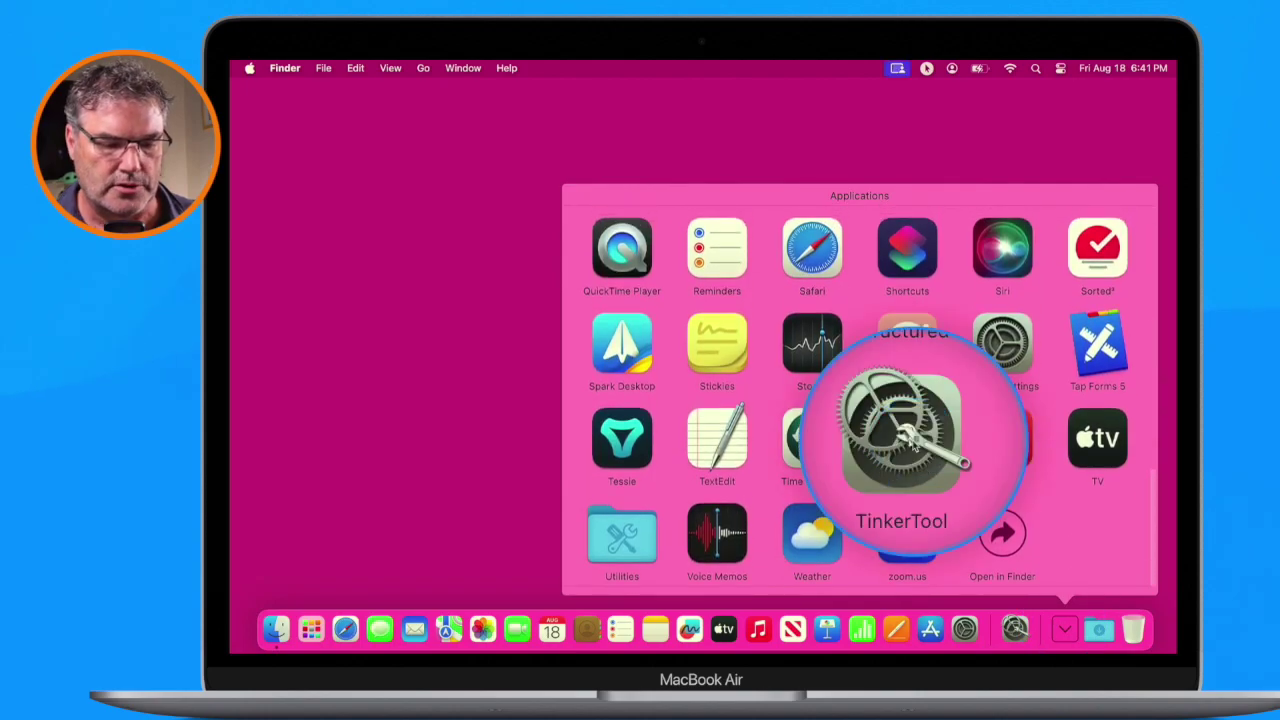
{"action": "left_click", "coordinate": [910, 442]}
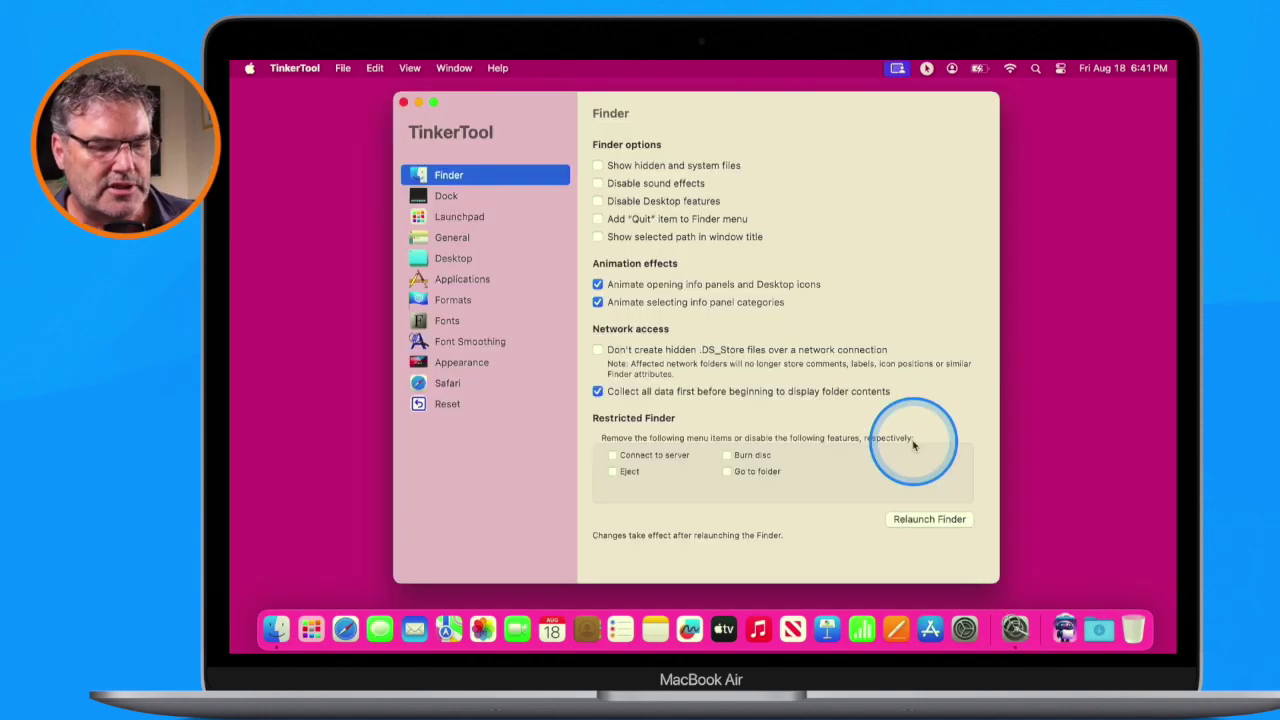
Step: Show the Dock settings in TinkerTool and insert a ½-width spacer after the Launchpad tile
{"action": "left_click", "coordinate": [443, 197]}
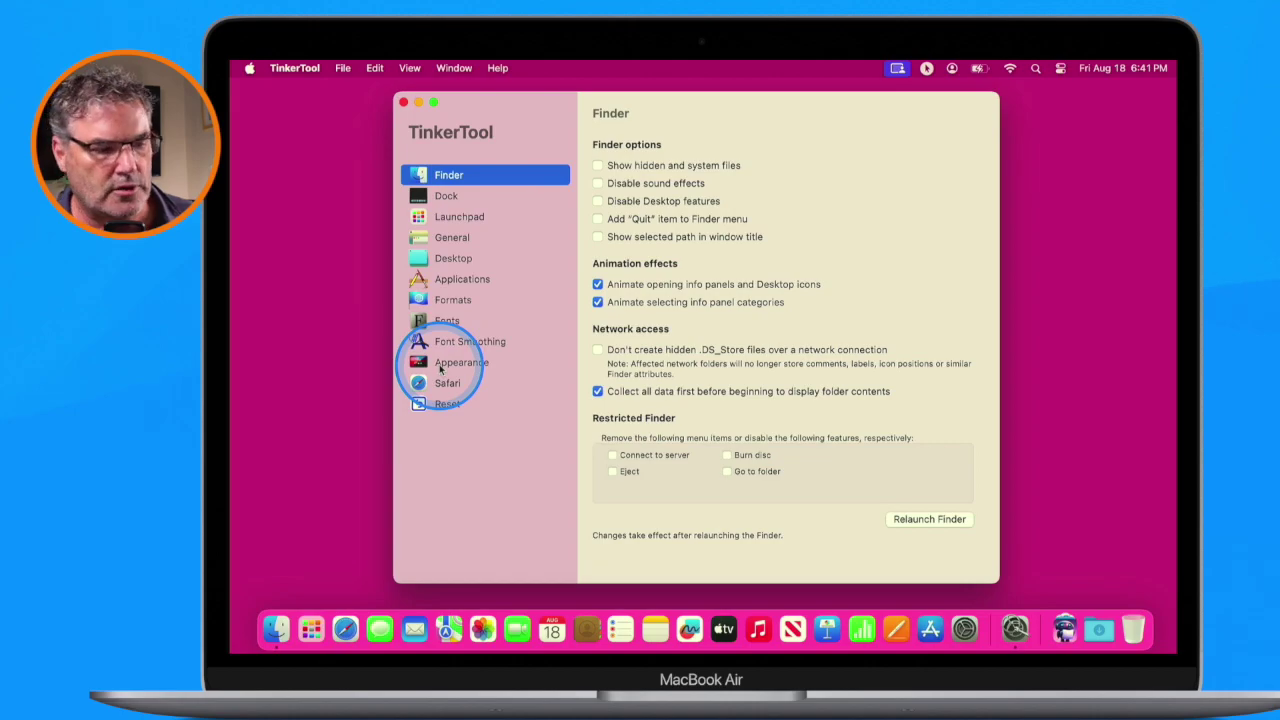
{"action": "left_click", "coordinate": [445, 197]}
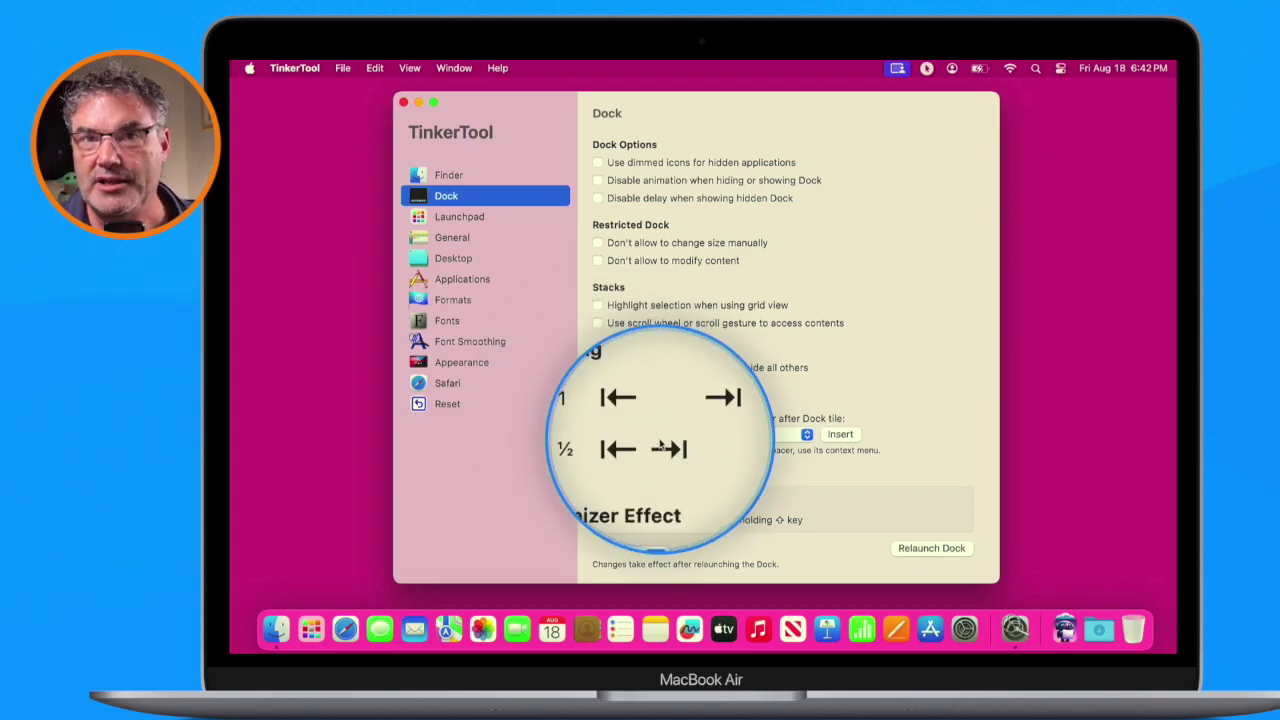
{"action": "left_click", "coordinate": [599, 444]}
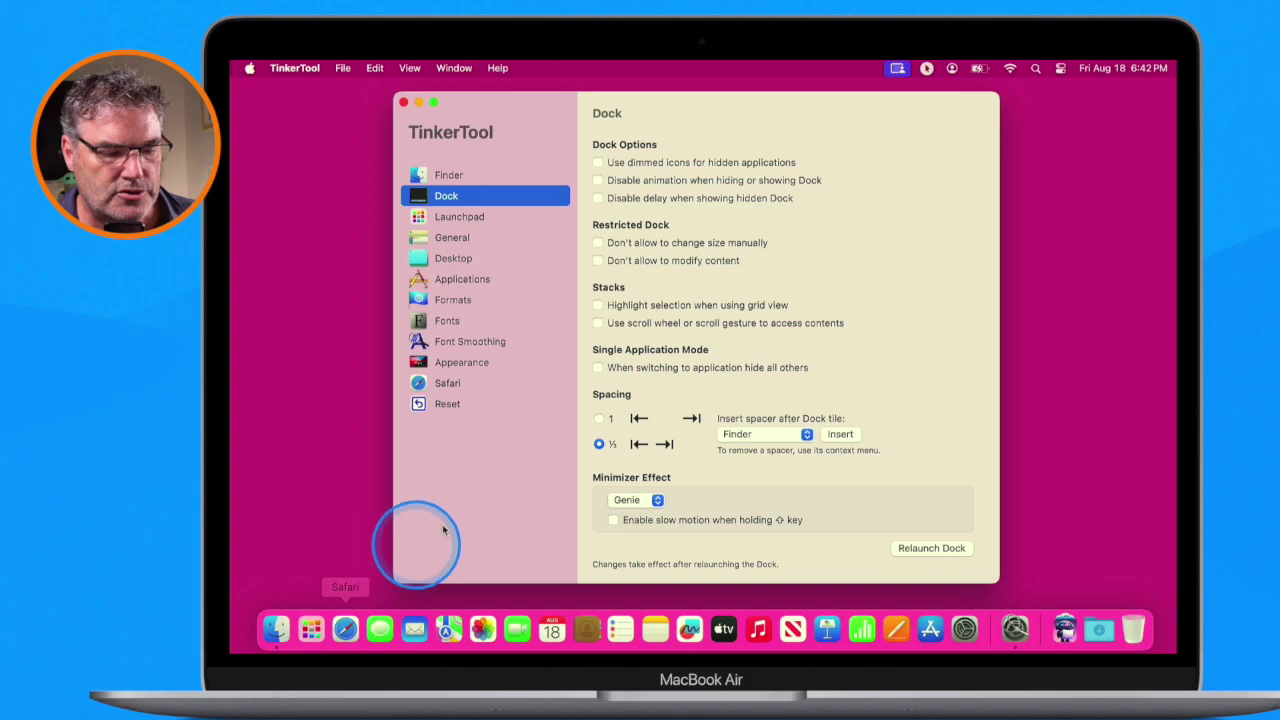
{"action": "left_click", "coordinate": [752, 436]}
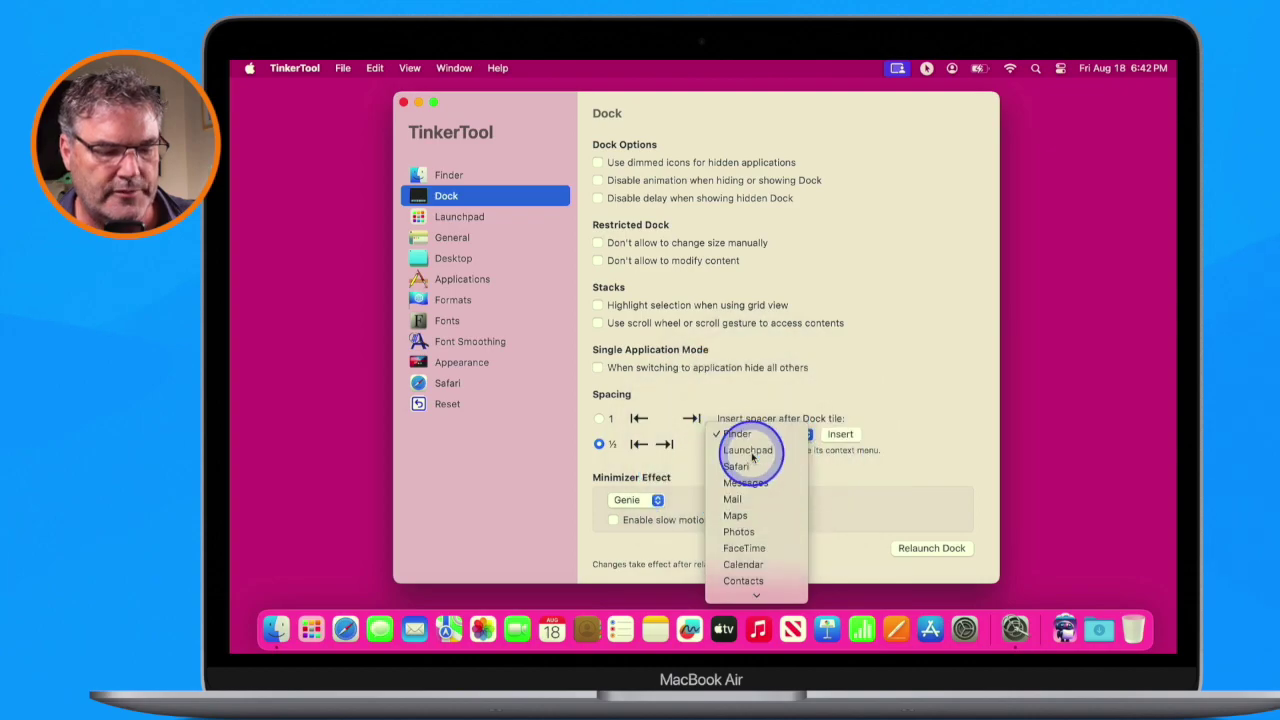
{"action": "left_click", "coordinate": [753, 456]}
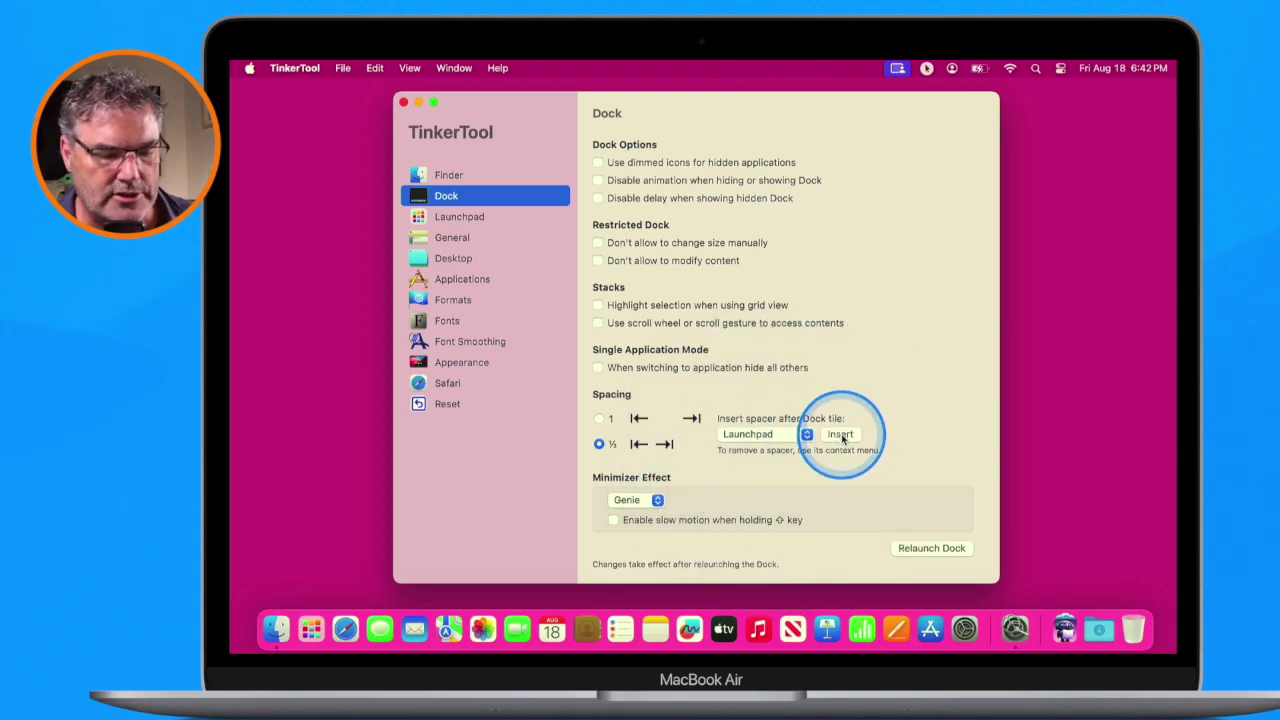
{"action": "left_click", "coordinate": [842, 436]}
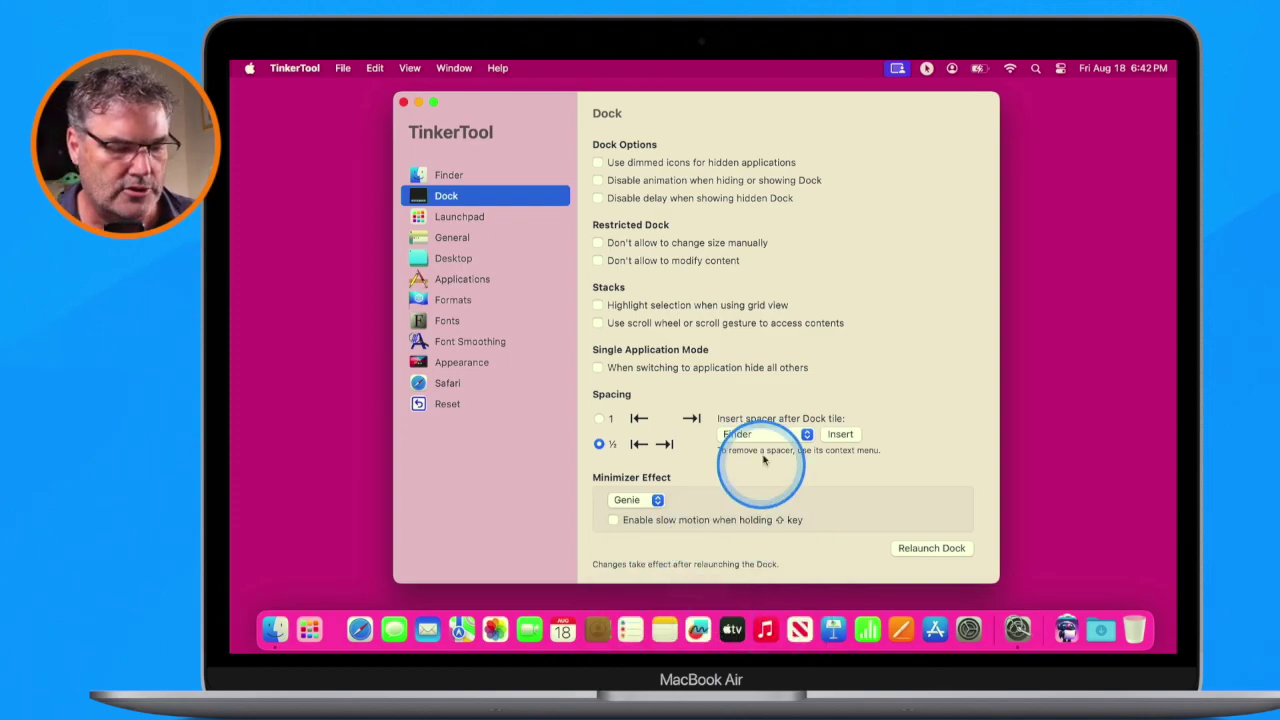
Step: Insert another ½-width spacer after the Freeform tile
{"action": "left_click", "coordinate": [736, 435]}
{"action": "scroll", "coordinate": [737, 586], "scroll_direction": "down", "scroll_amount": 5}
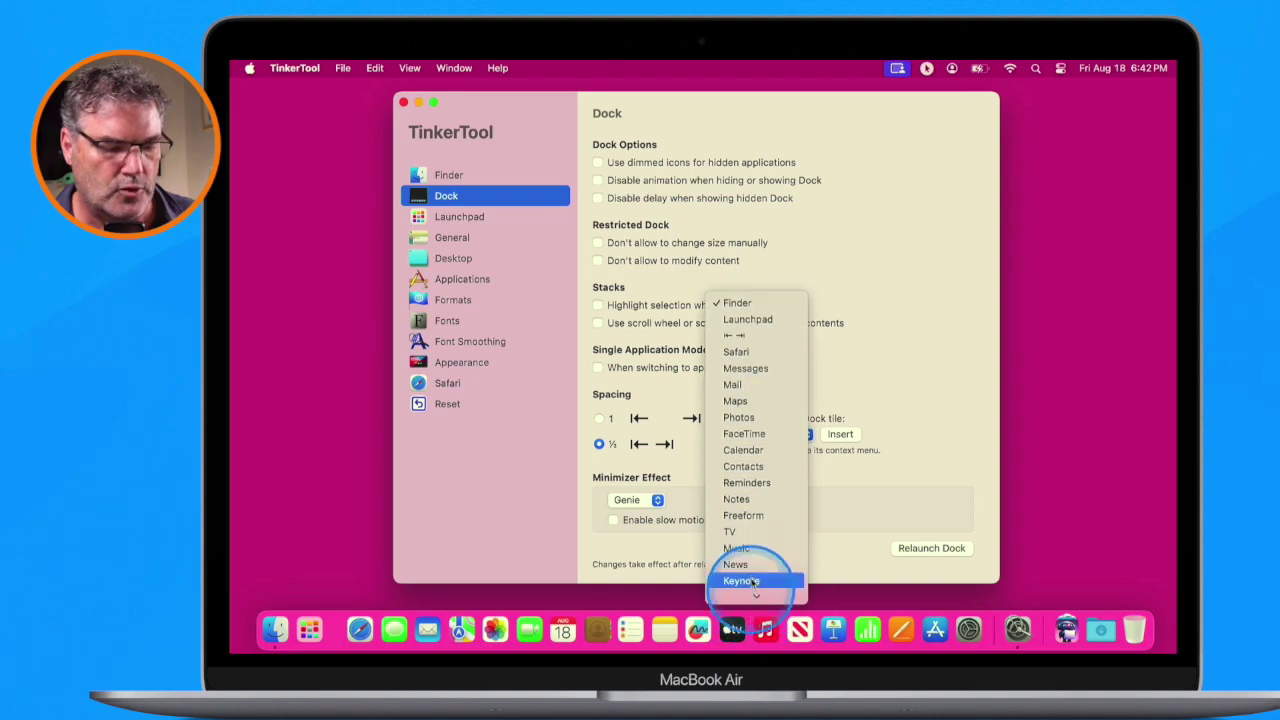
{"action": "left_click", "coordinate": [748, 518]}
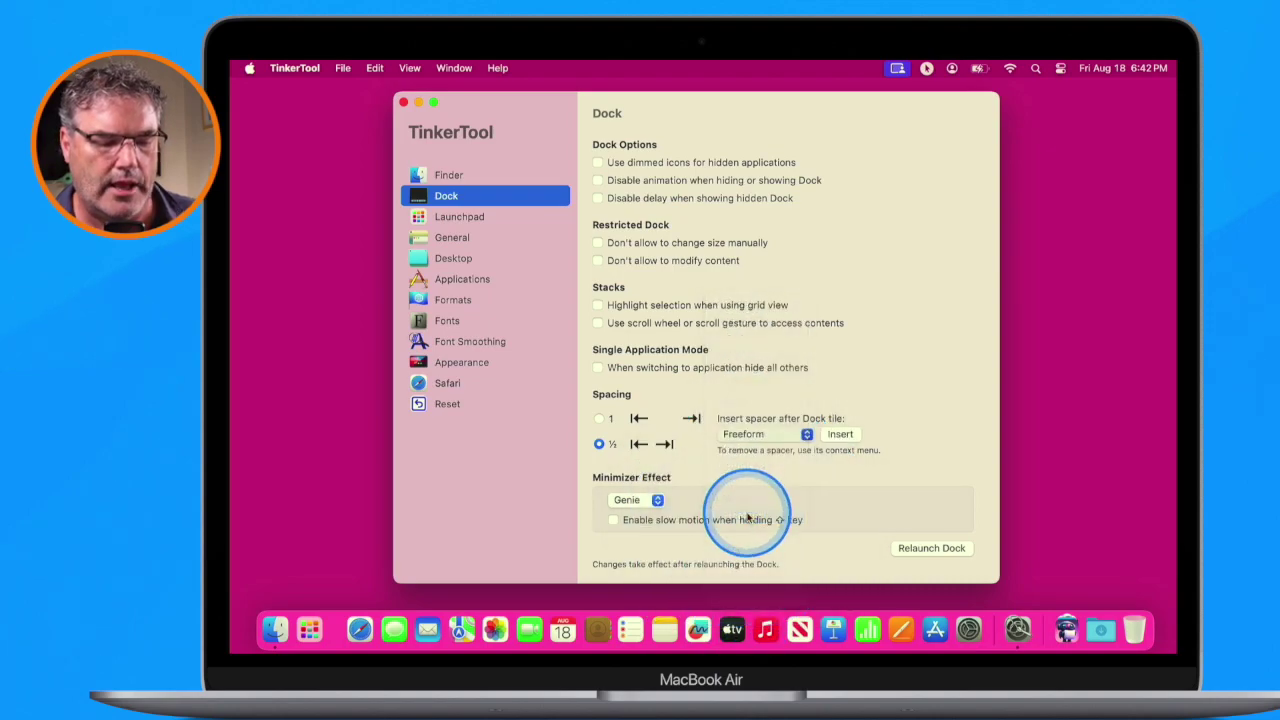
{"action": "left_click", "coordinate": [838, 440]}
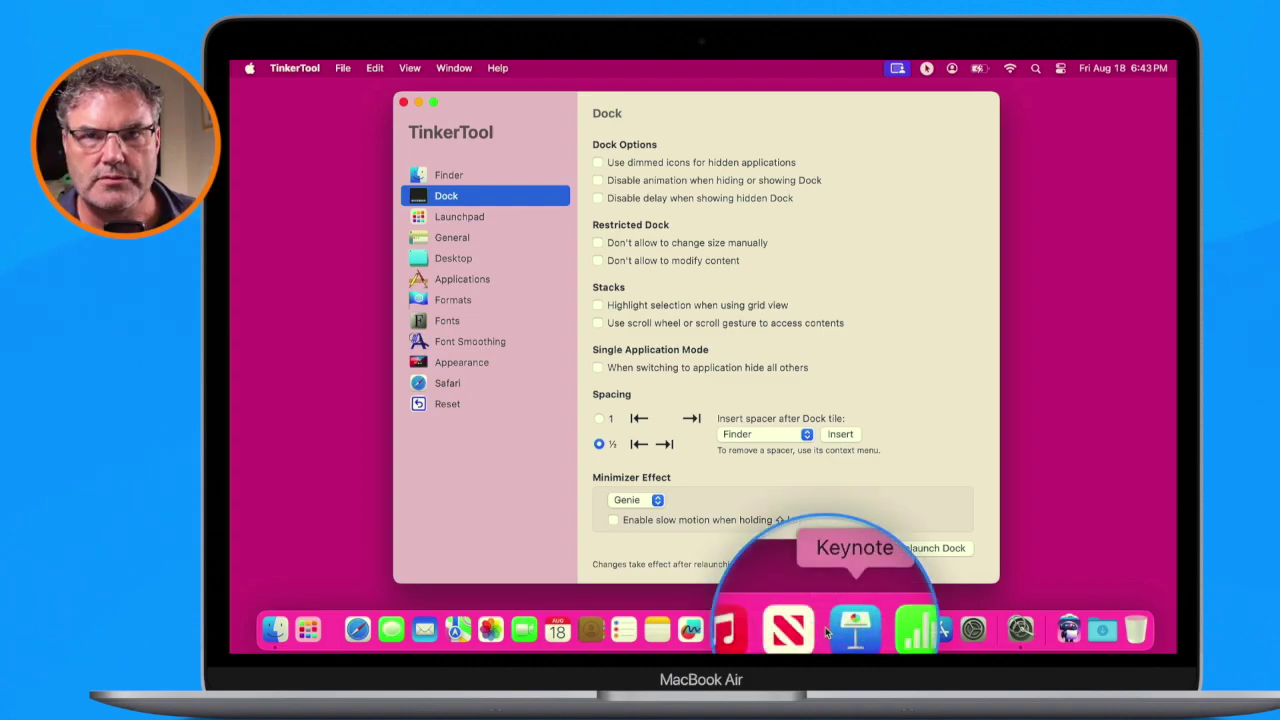
Step: Insert a ½-width spacer after the News tile in the Dock and close TinkerTool
{"action": "left_click", "coordinate": [806, 434]}
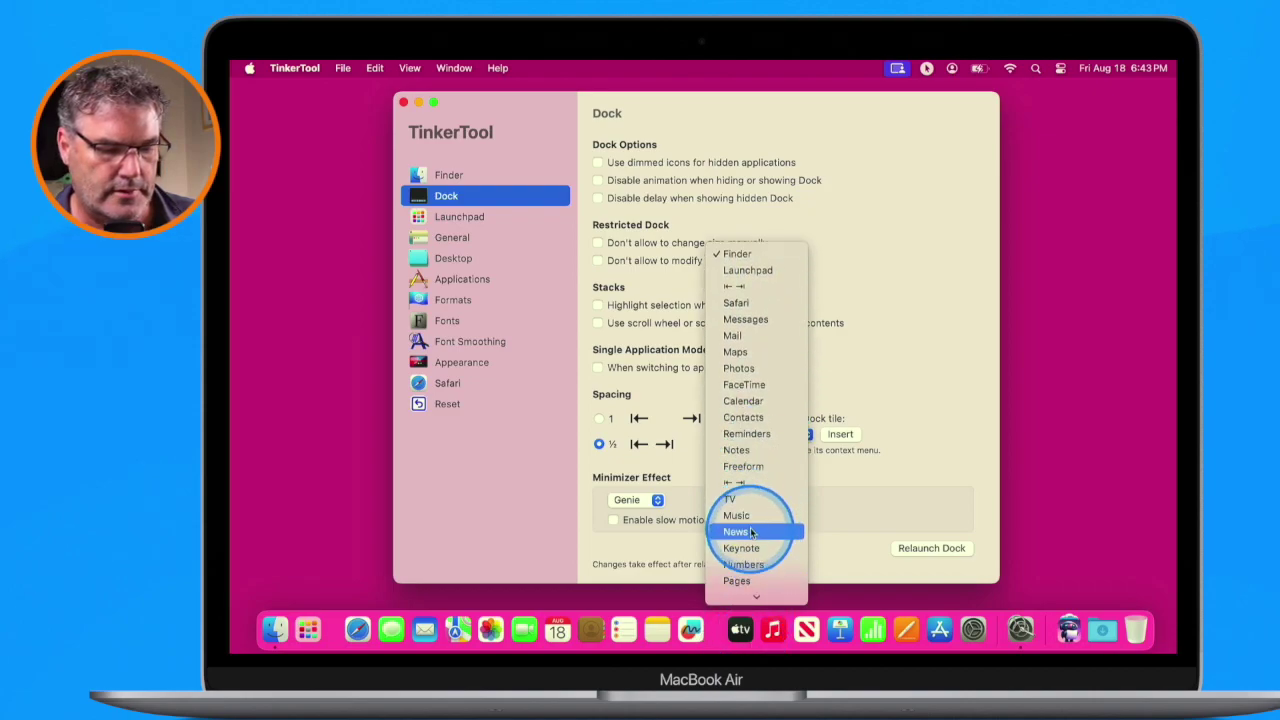
{"action": "left_click", "coordinate": [752, 532]}
{"action": "left_click", "coordinate": [745, 434]}
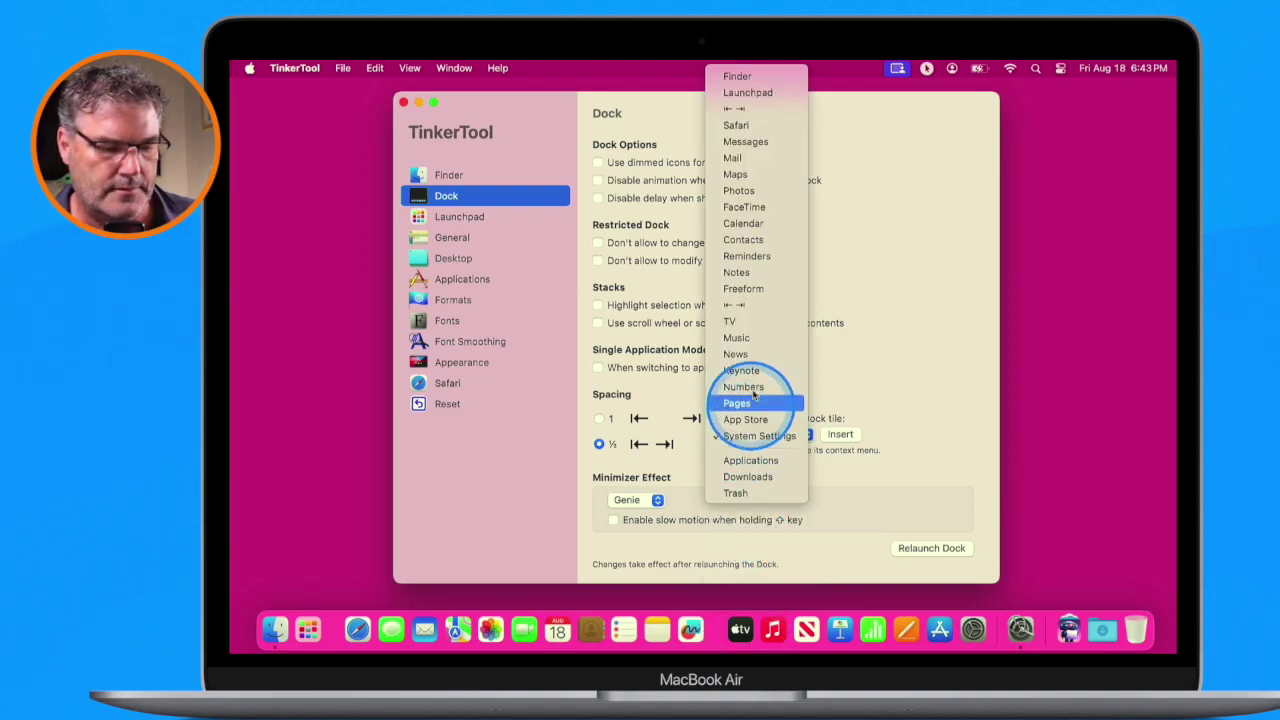
{"action": "left_click", "coordinate": [737, 354]}
{"action": "left_click", "coordinate": [838, 436]}
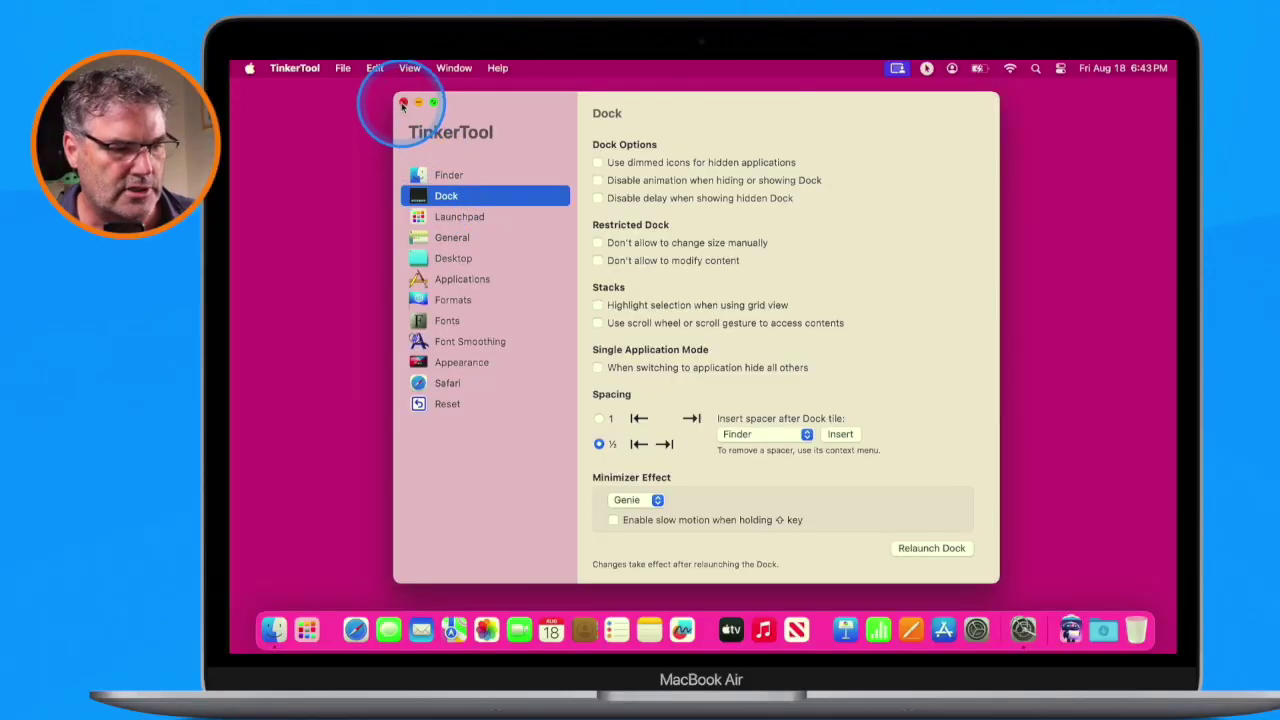
{"action": "left_click", "coordinate": [376, 104]}
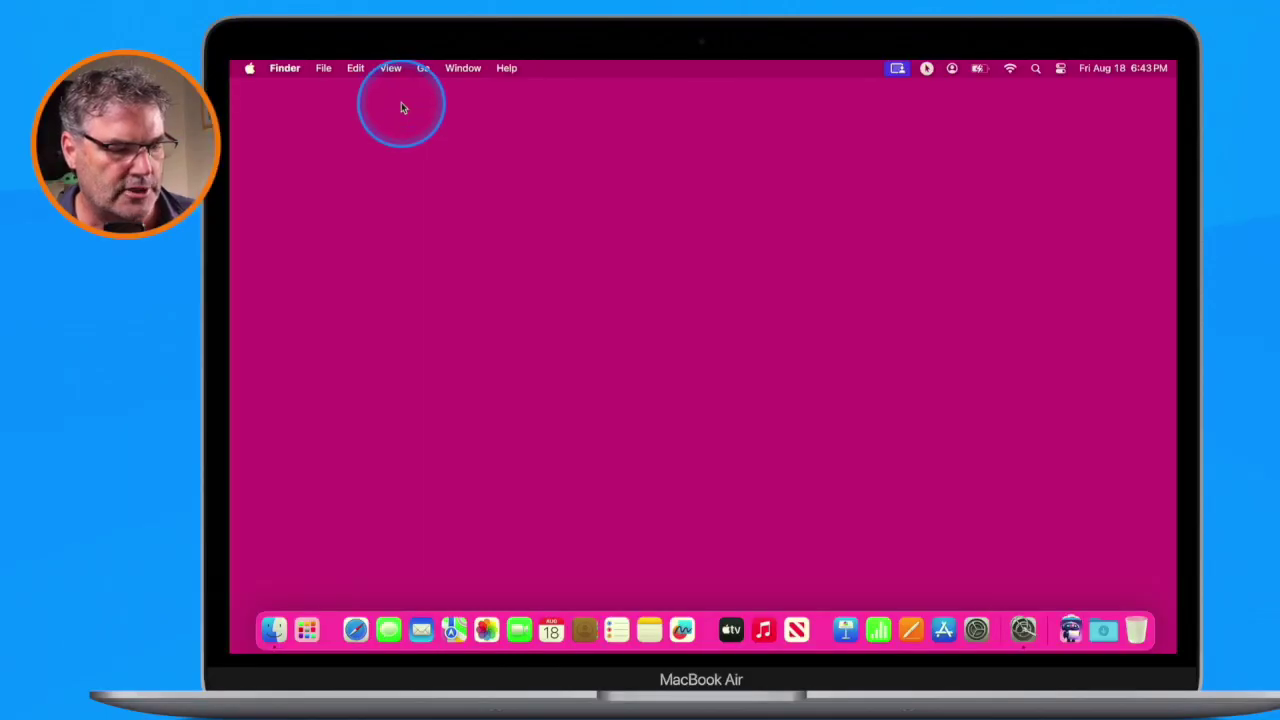
Step: Remove the spacer between Launchpad and Safari by pulling it off the Dock, and try out the spacer after Freeform
{"action": "mouse_move", "coordinate": [330, 630]}
{"action": "left_mouse_down"}
{"action": "mouse_move", "coordinate": [418, 630]}
{"action": "mouse_move", "coordinate": [333, 630]}
{"action": "left_mouse_up"}
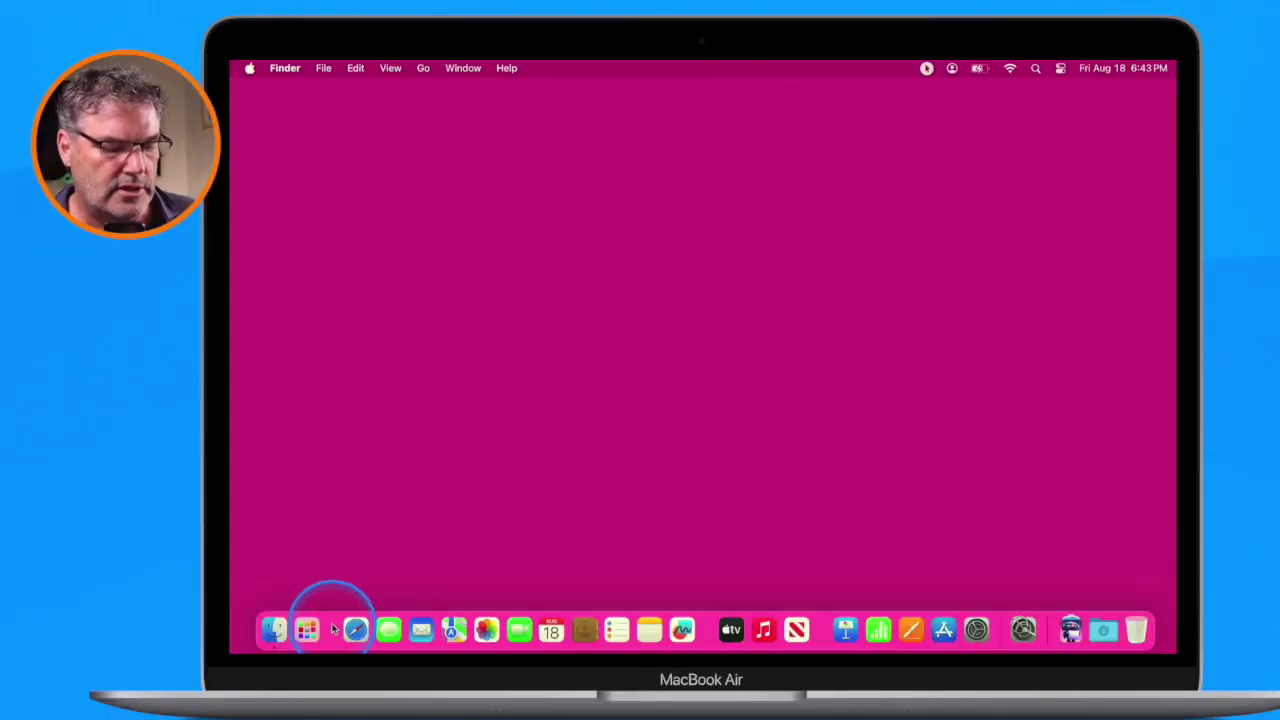
{"action": "left_click_drag", "start_coordinate": [333, 632], "coordinate": [354, 588]}
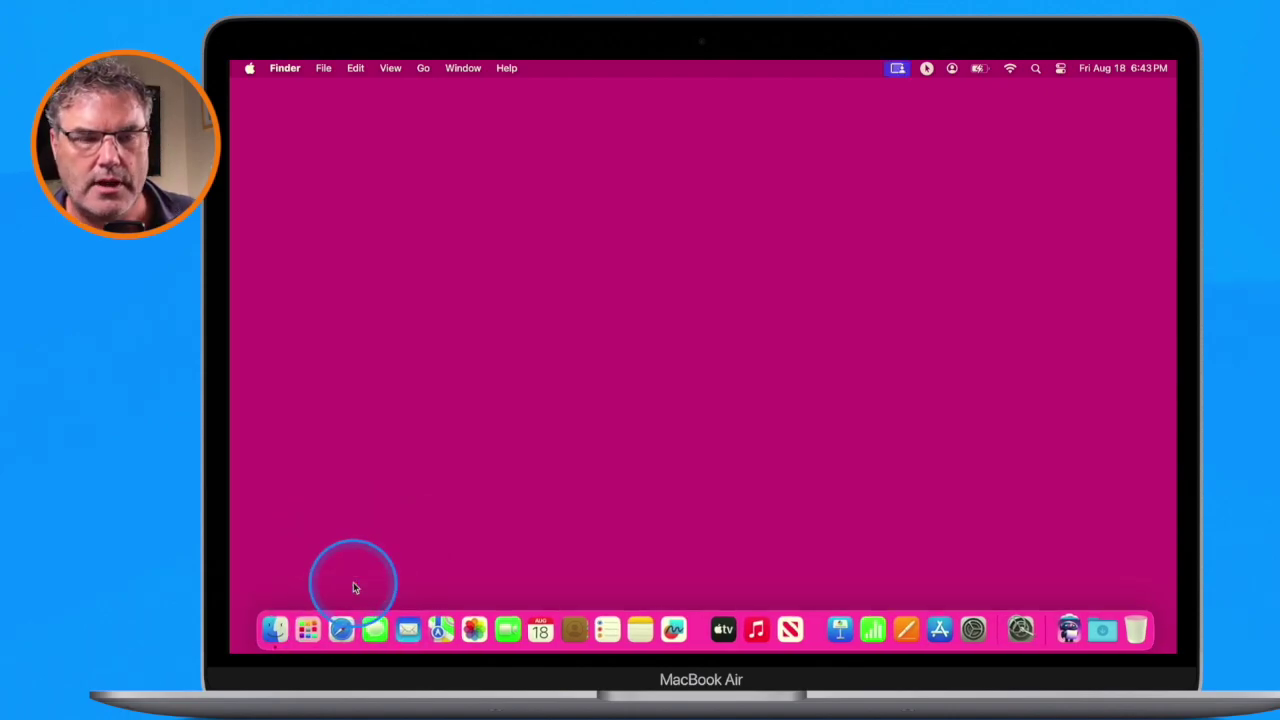
{"action": "left_click_drag", "start_coordinate": [673, 626], "coordinate": [700, 642]}
{"action": "left_click_drag", "start_coordinate": [700, 642], "coordinate": [700, 642]}
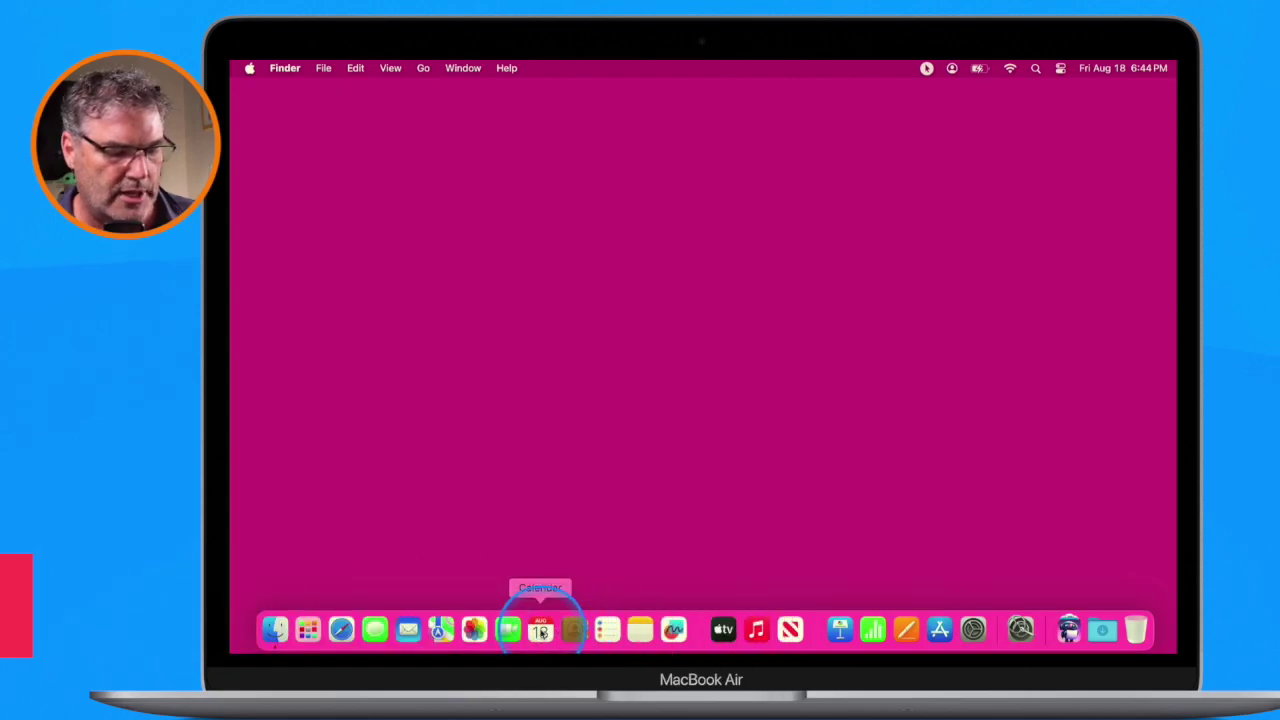
Step: Launch Calendar from the Dock and hide the application
{"action": "left_click", "coordinate": [541, 630]}
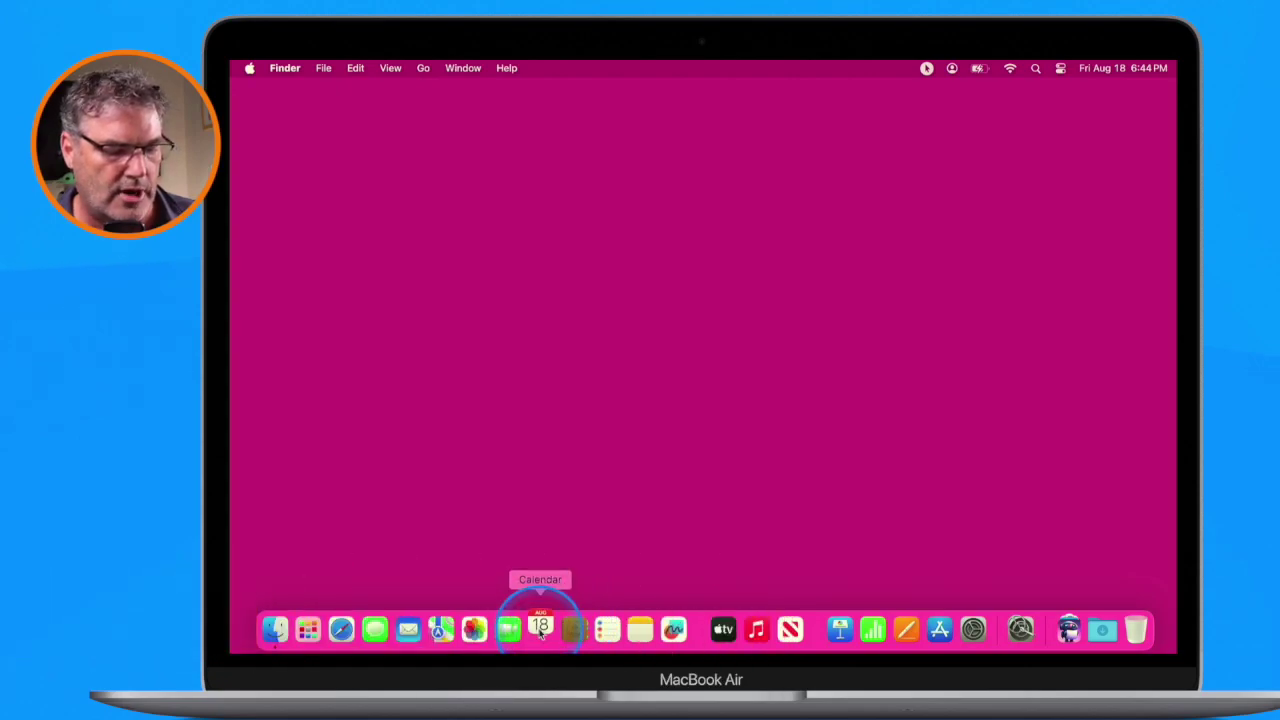
{"action": "left_click", "coordinate": [706, 435]}
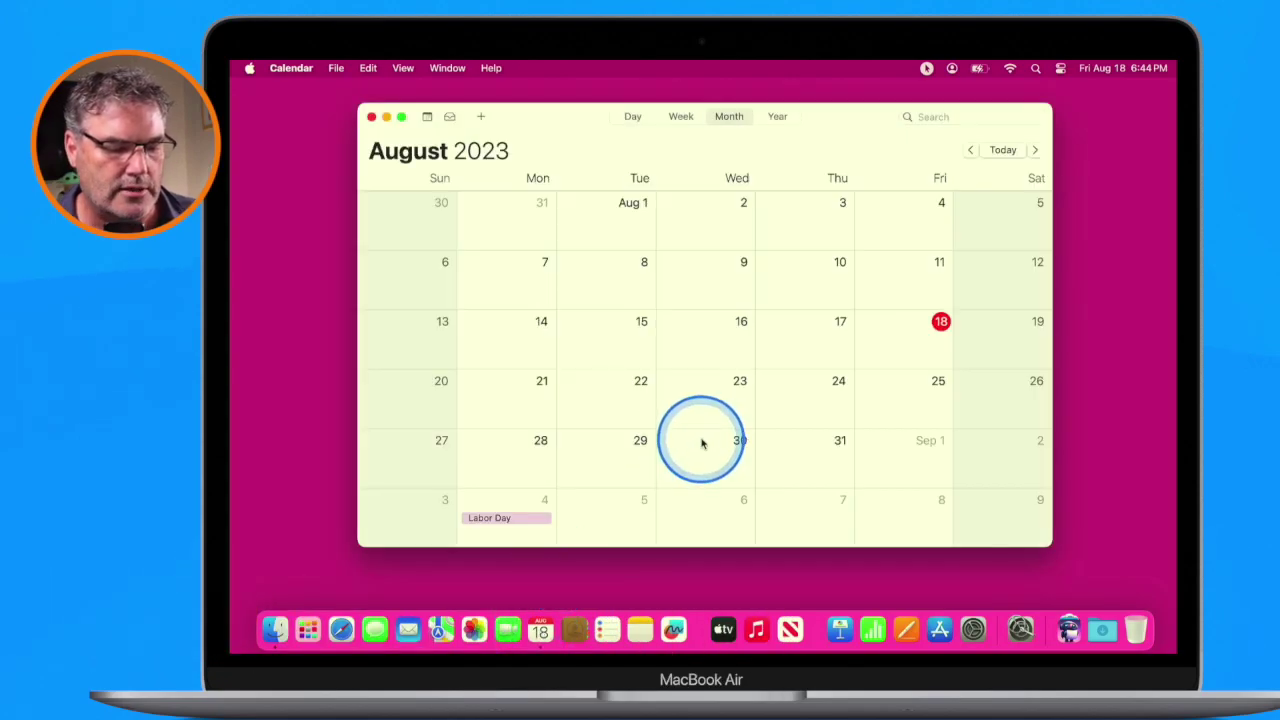
{"action": "key", "text": "super+q"}
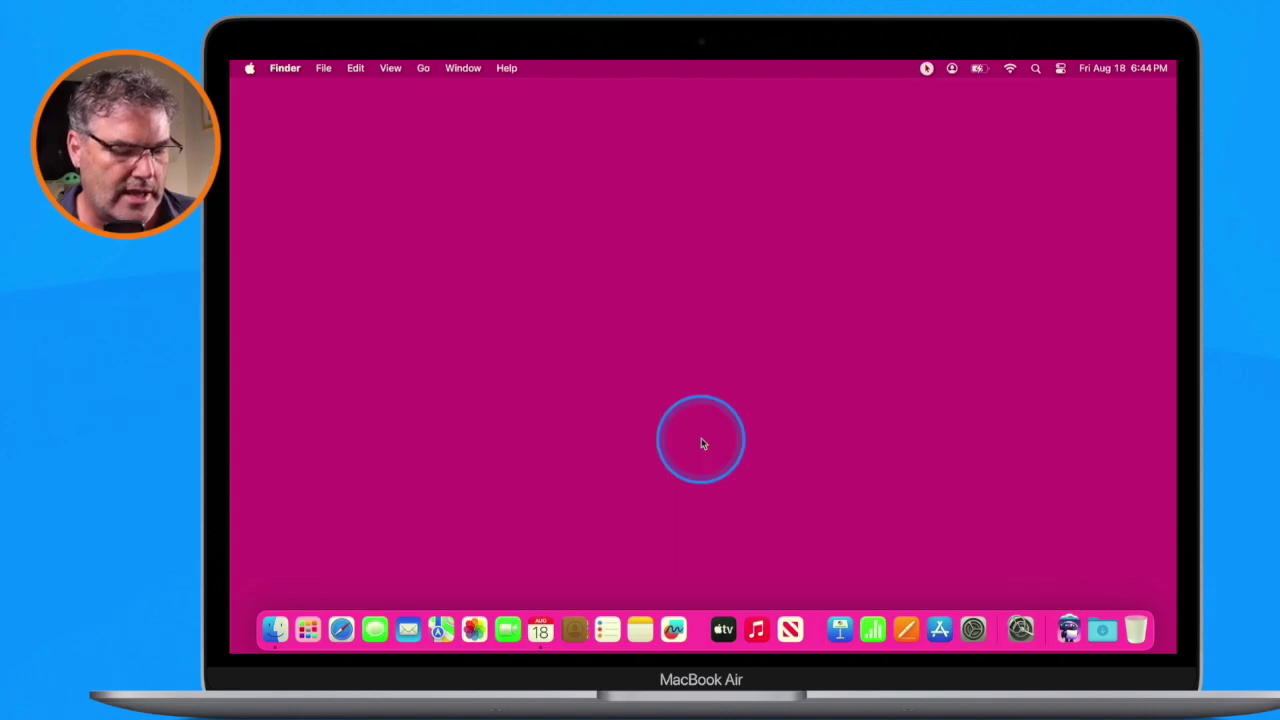
Step: Reopen TinkerTool from the Applications folder on the Dock, enable dimmed icons for hidden applications, and relaunch the Dock
{"action": "left_click", "coordinate": [1068, 630]}
{"action": "scroll", "coordinate": [972, 485], "scroll_direction": "down", "scroll_amount": 10}
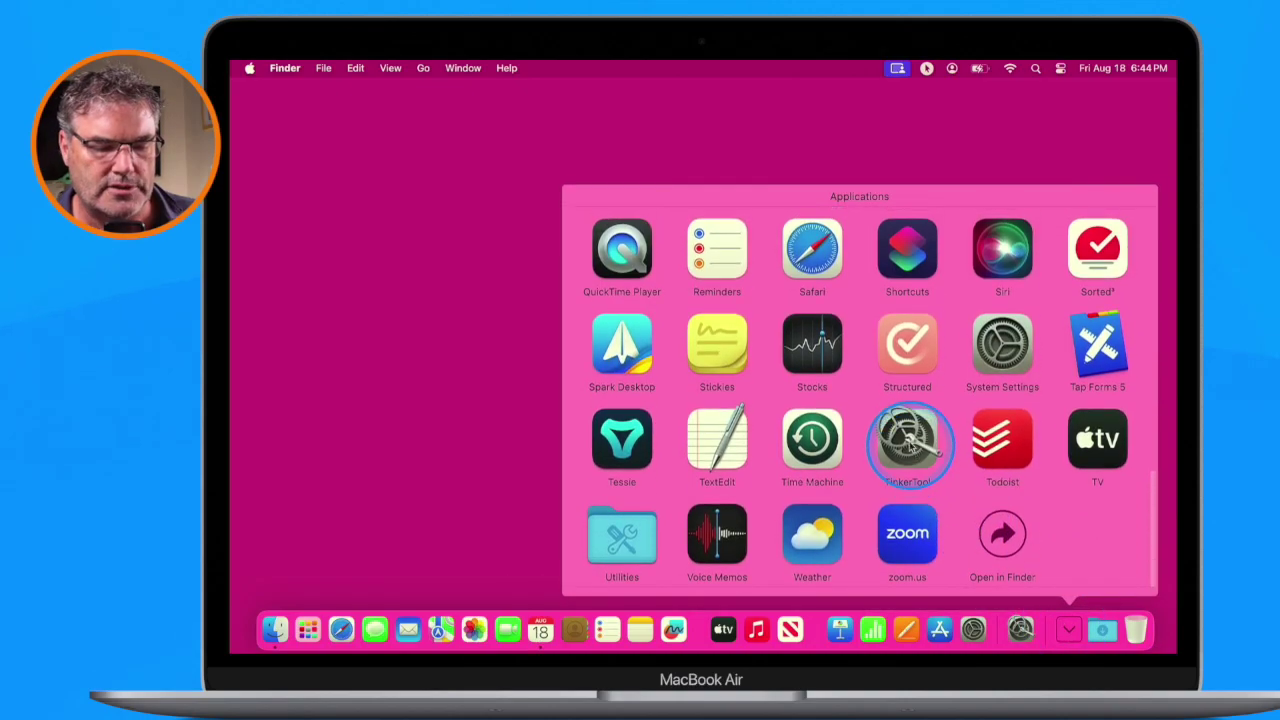
{"action": "left_click", "coordinate": [910, 446]}
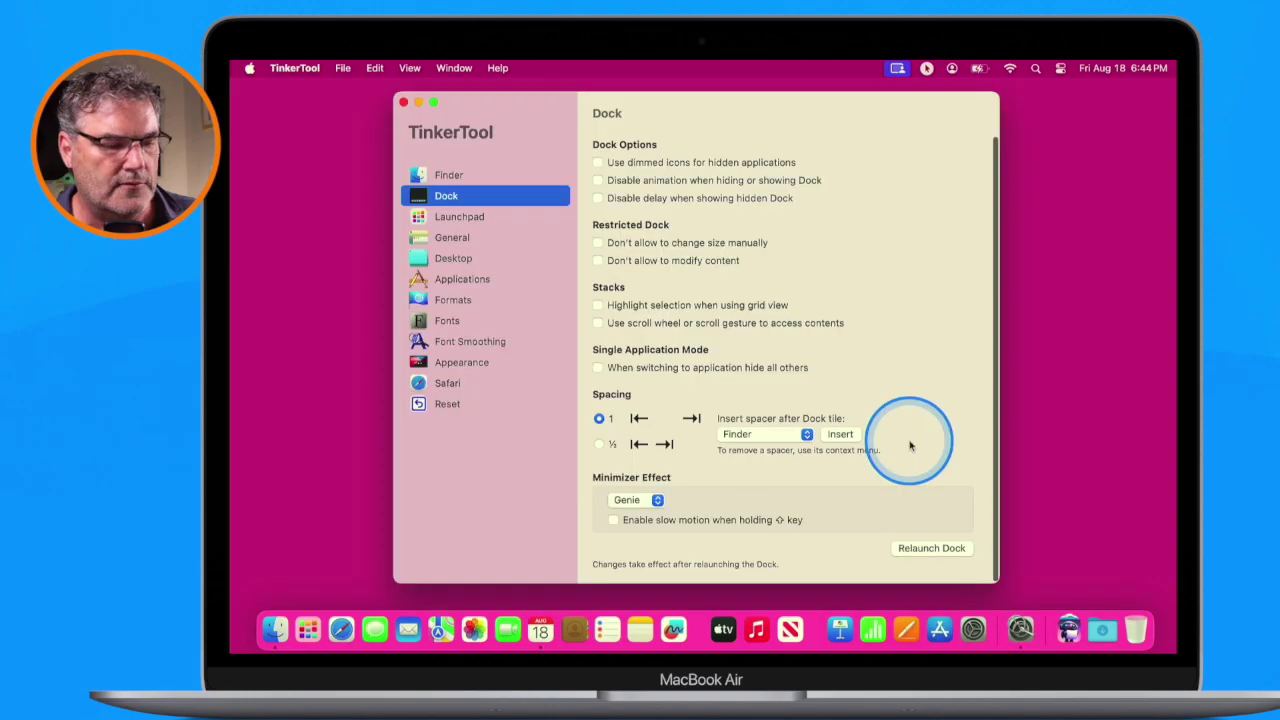
{"action": "left_click", "coordinate": [520, 200]}
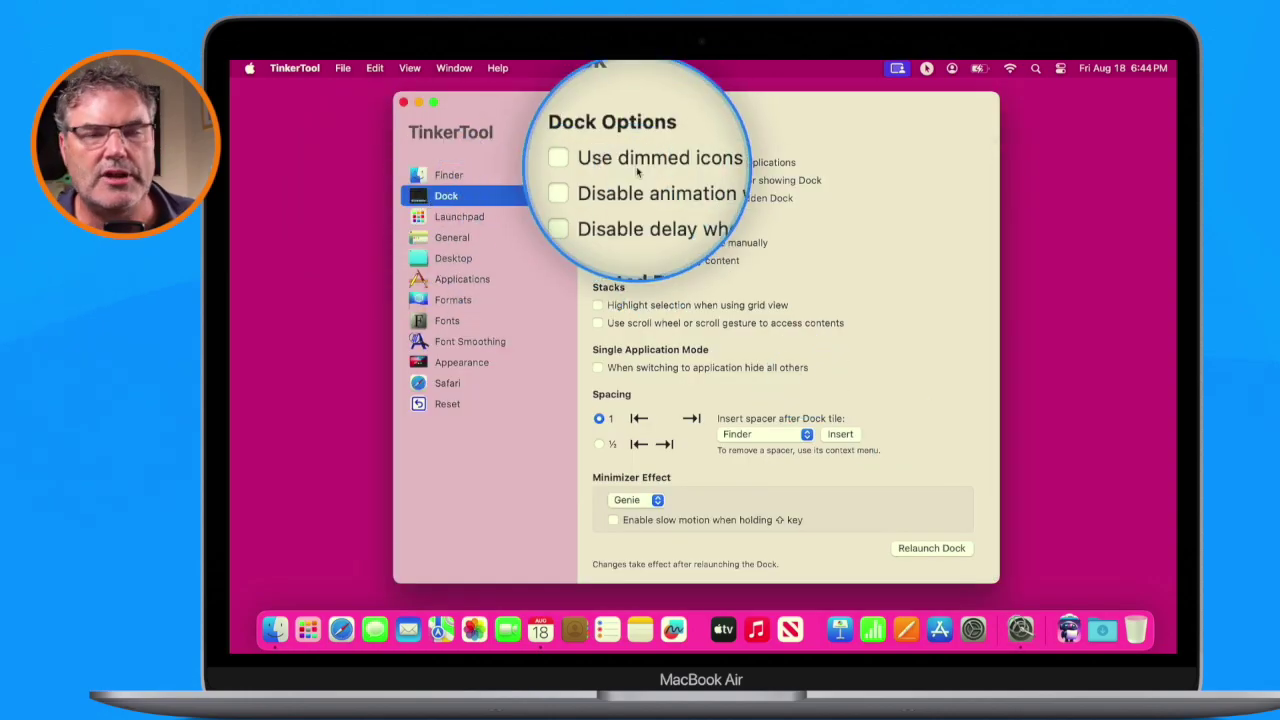
{"action": "left_click", "coordinate": [630, 166]}
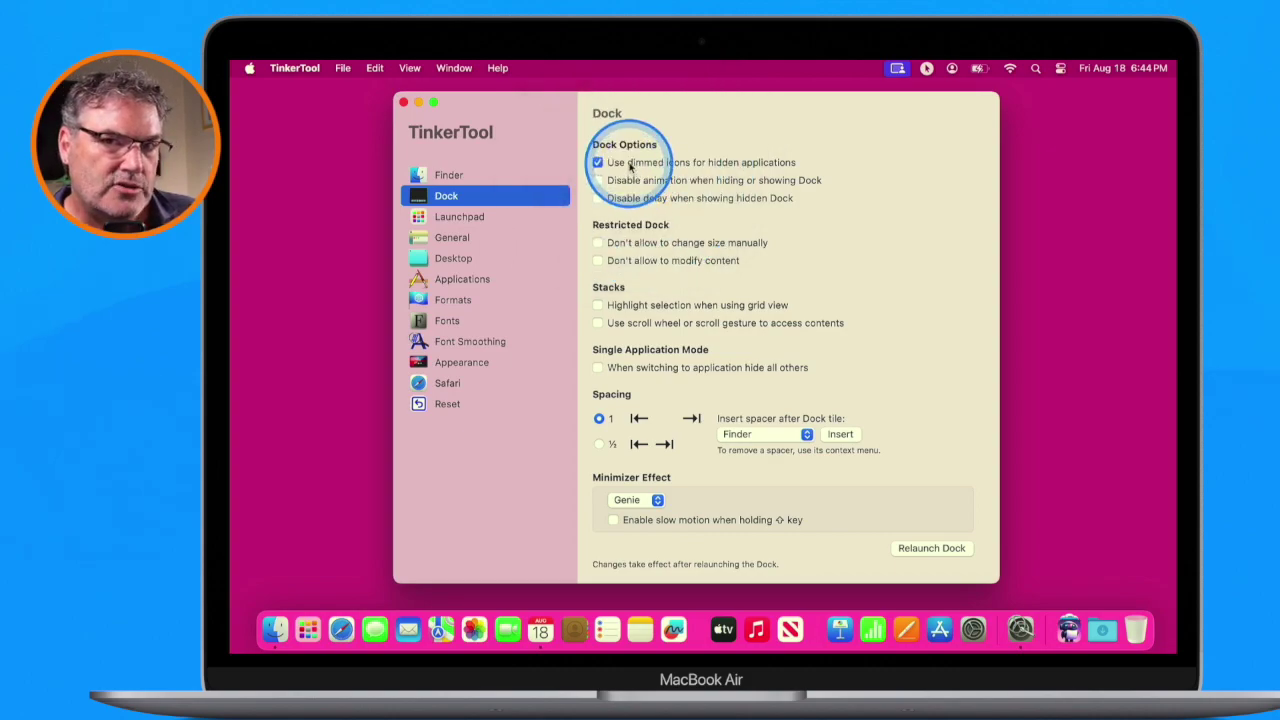
{"action": "left_click", "coordinate": [928, 548]}
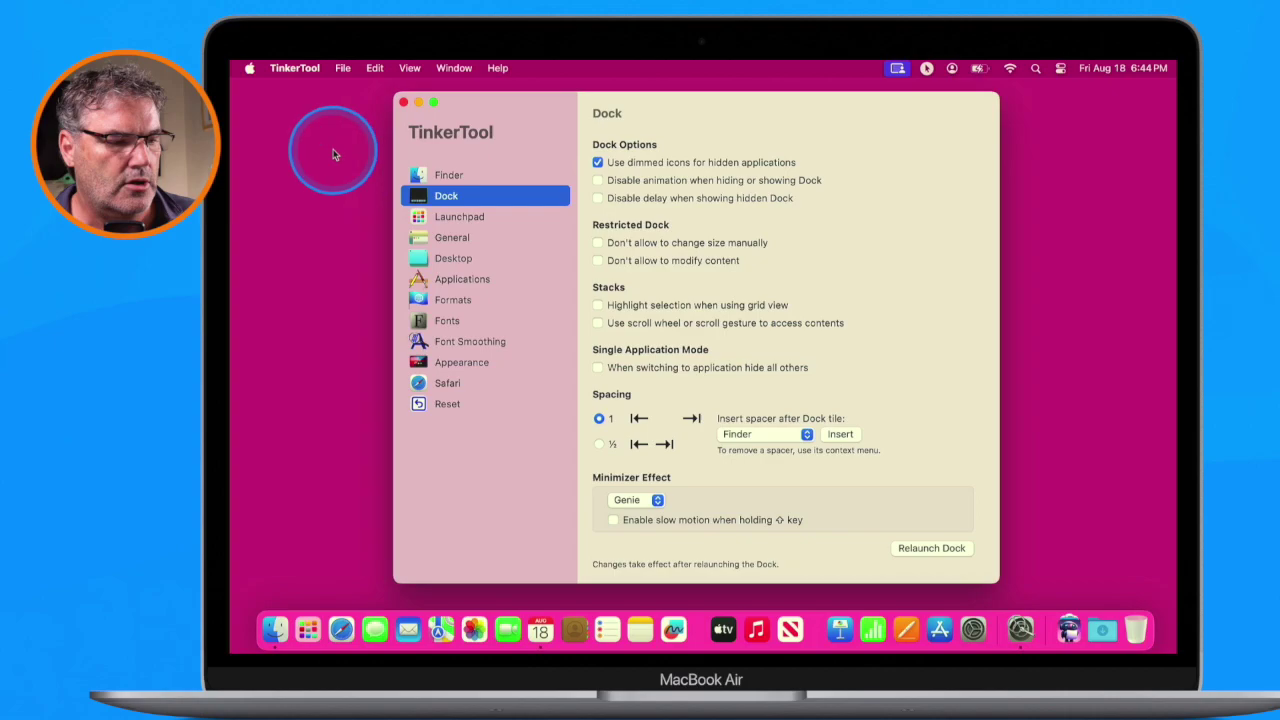
Step: Hide TinkerTool, and bring Calendar forward and hide it again
{"action": "left_click", "coordinate": [283, 68]}
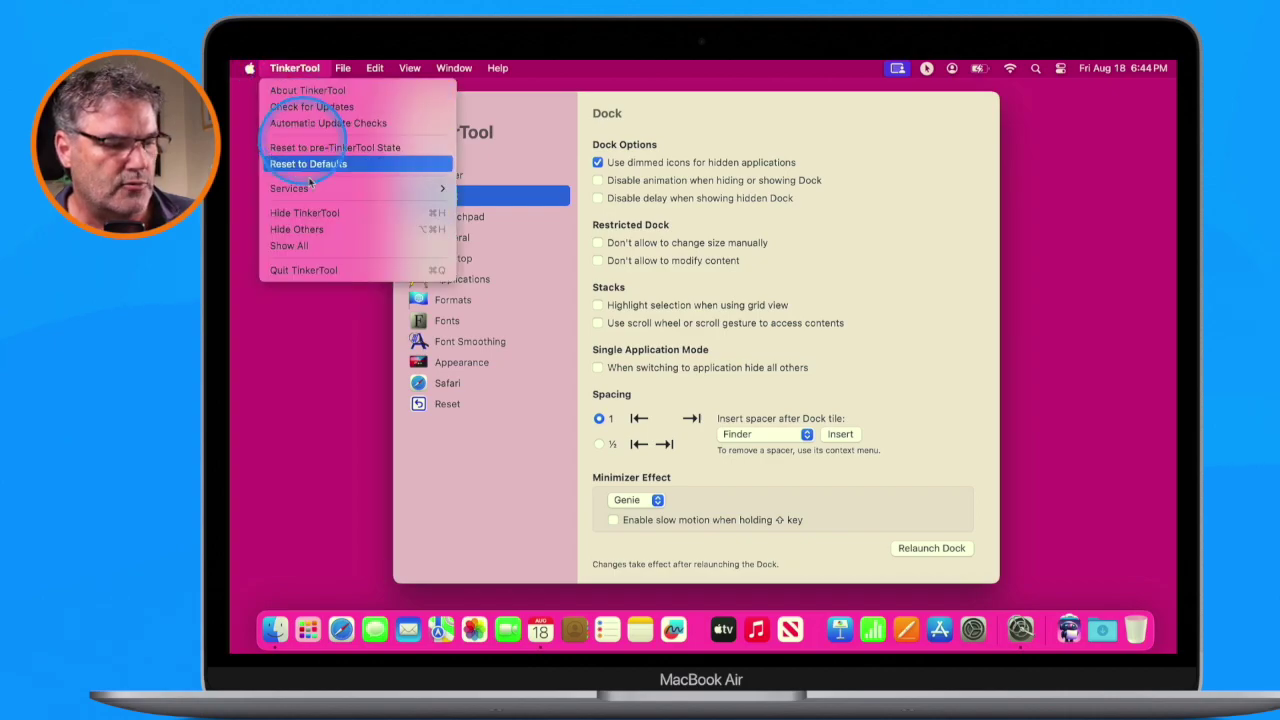
{"action": "left_click", "coordinate": [307, 216]}
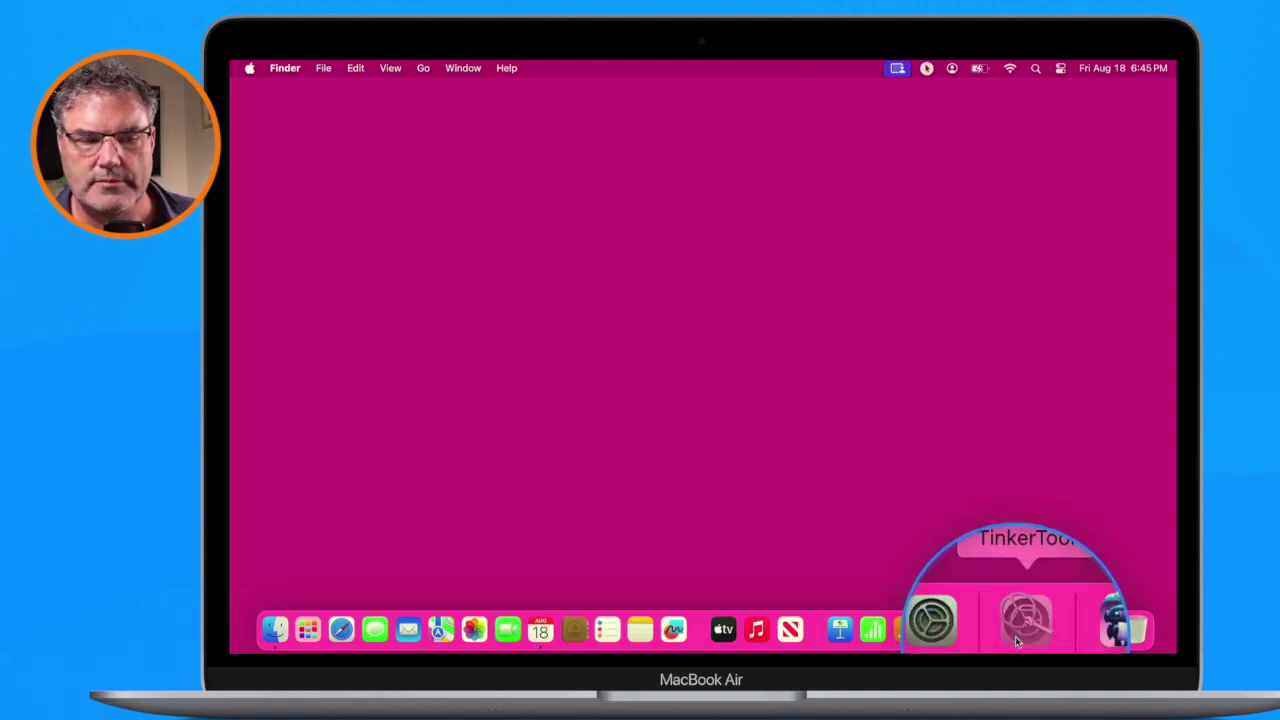
{"action": "left_click", "coordinate": [539, 640]}
{"action": "left_click", "coordinate": [539, 640]}
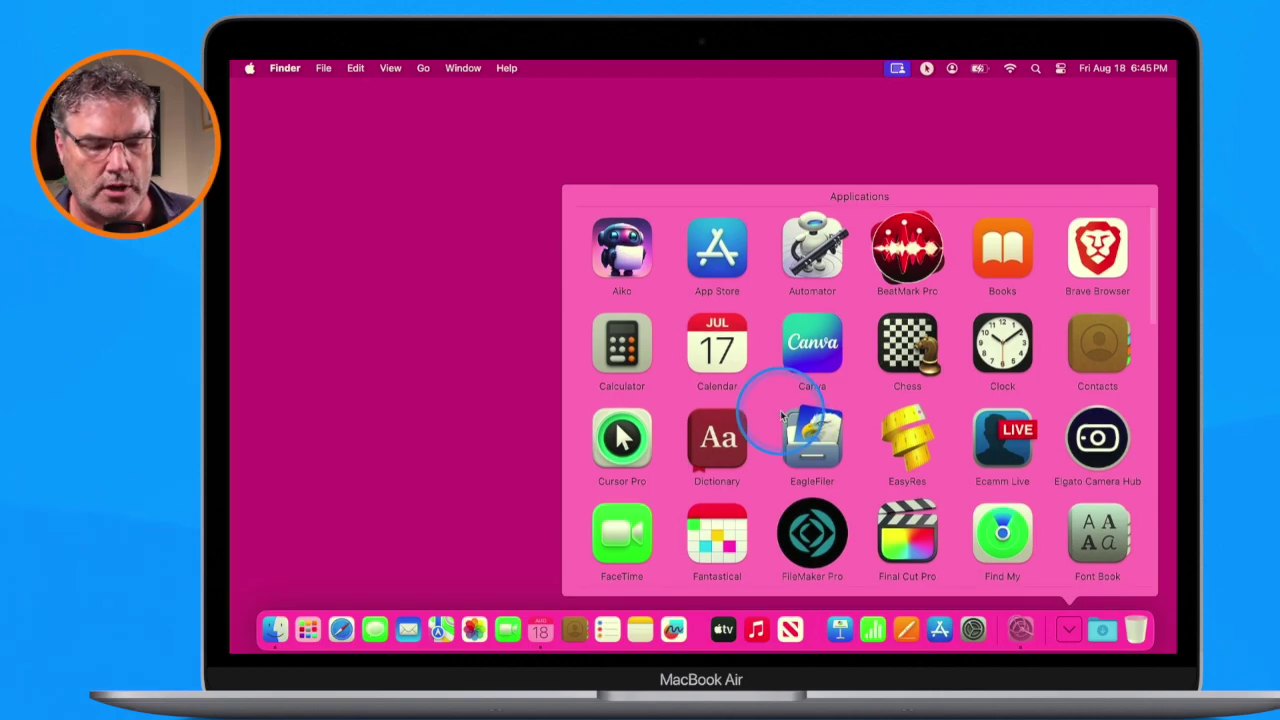
Step: Browse and close the Applications stack, bring TinkerTool back, and enable selection highlighting in stack grid view with a Dock relaunch
{"action": "scroll", "coordinate": [783, 415], "scroll_direction": "down", "scroll_amount": 10}
{"action": "left_click", "coordinate": [521, 393]}
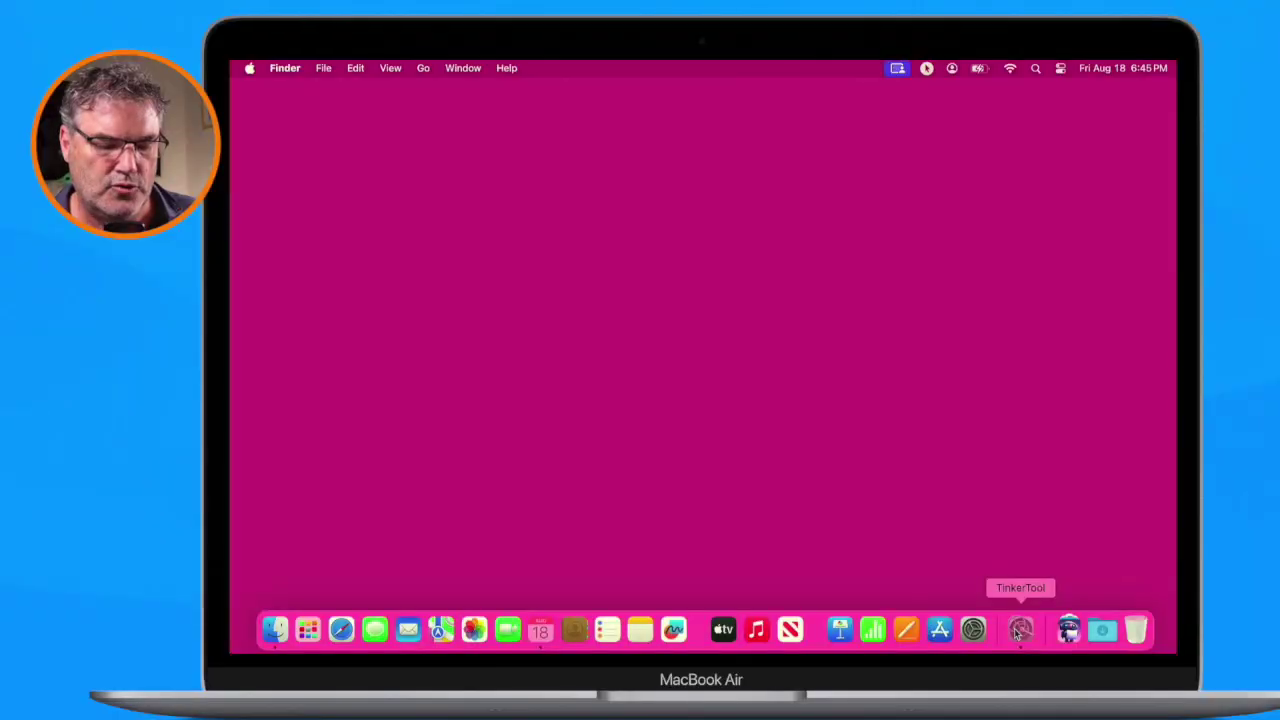
{"action": "left_click", "coordinate": [1019, 629]}
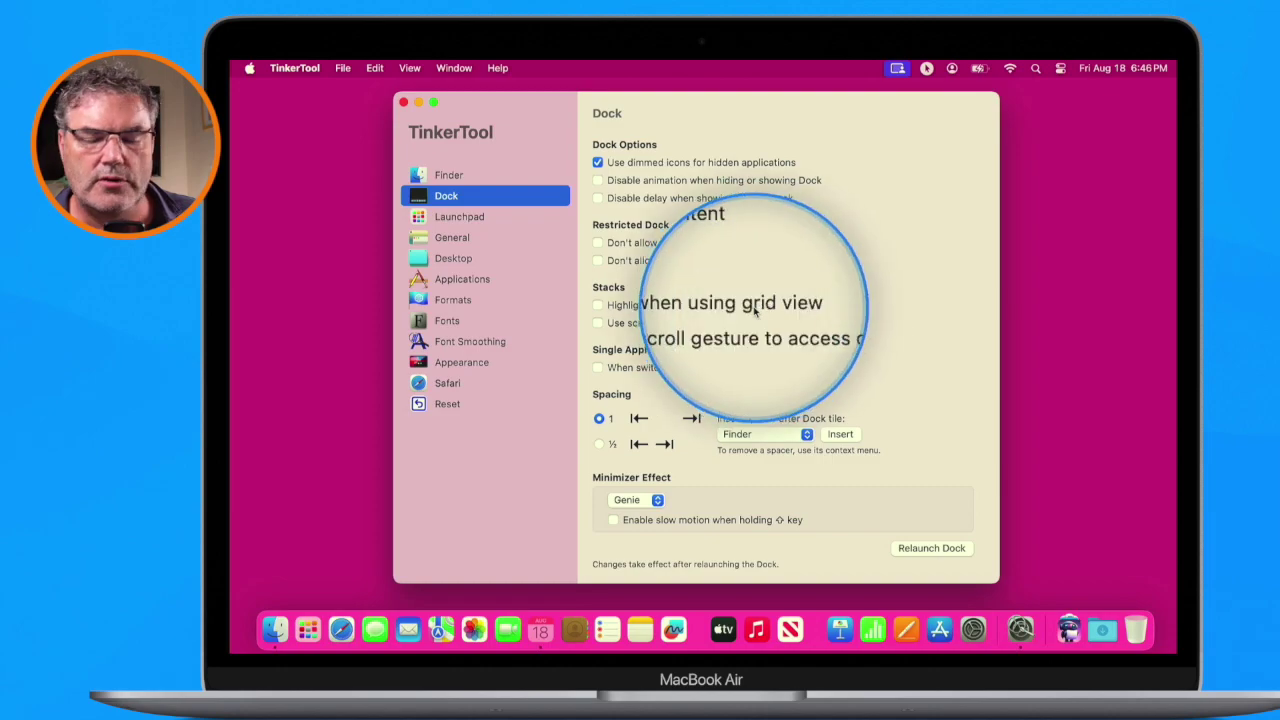
{"action": "left_click", "coordinate": [598, 305]}
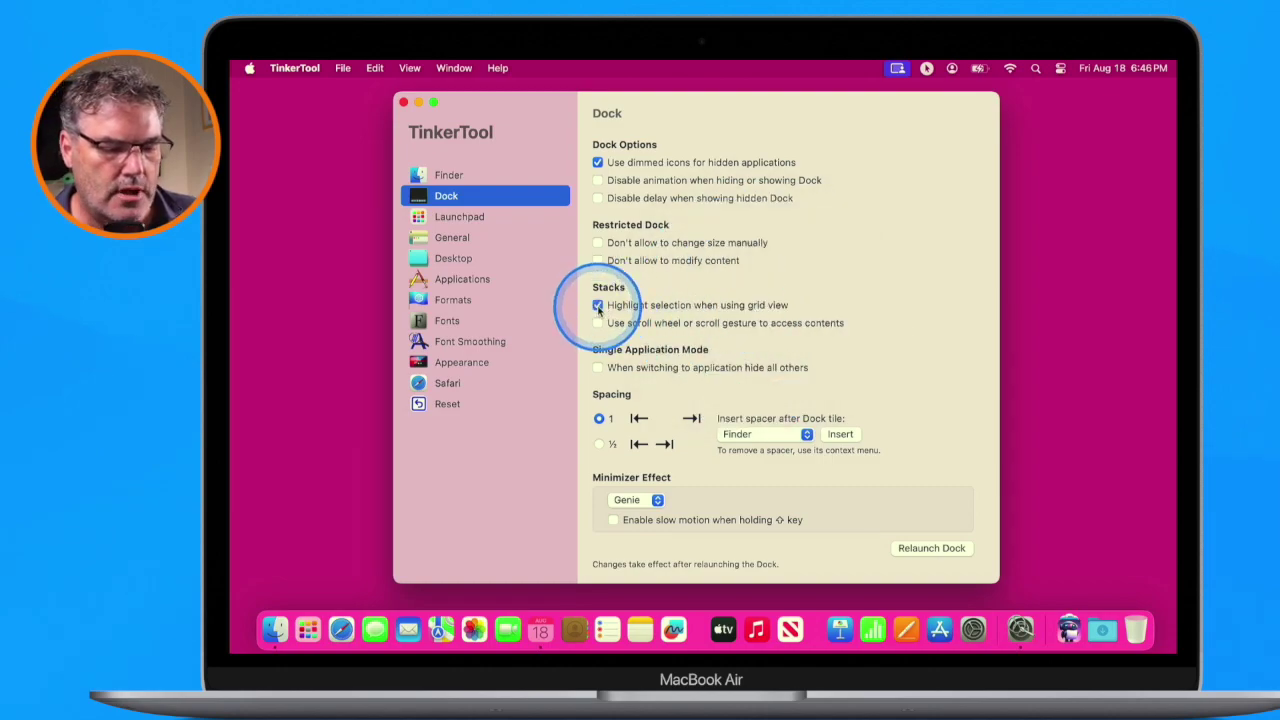
{"action": "left_click", "coordinate": [936, 549]}
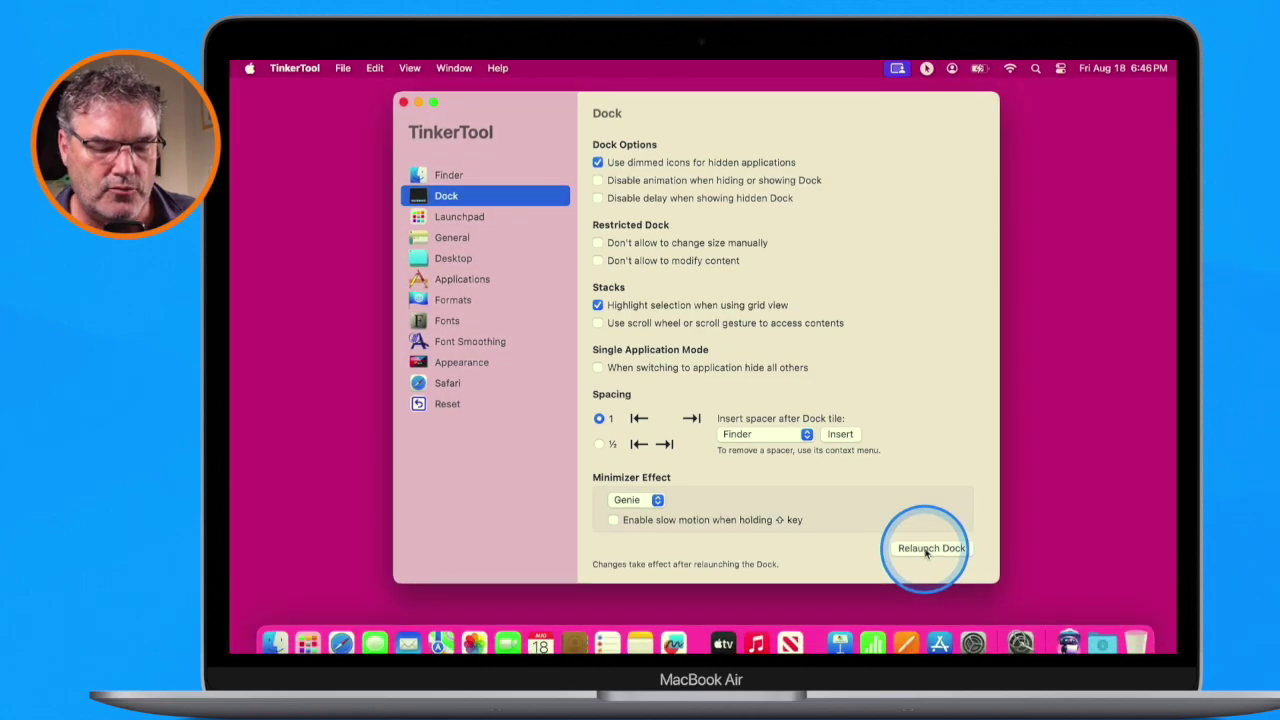
Step: Hide TinkerTool and open the Applications stack to check the selection highlight in grid view
{"action": "left_click", "coordinate": [1069, 630]}
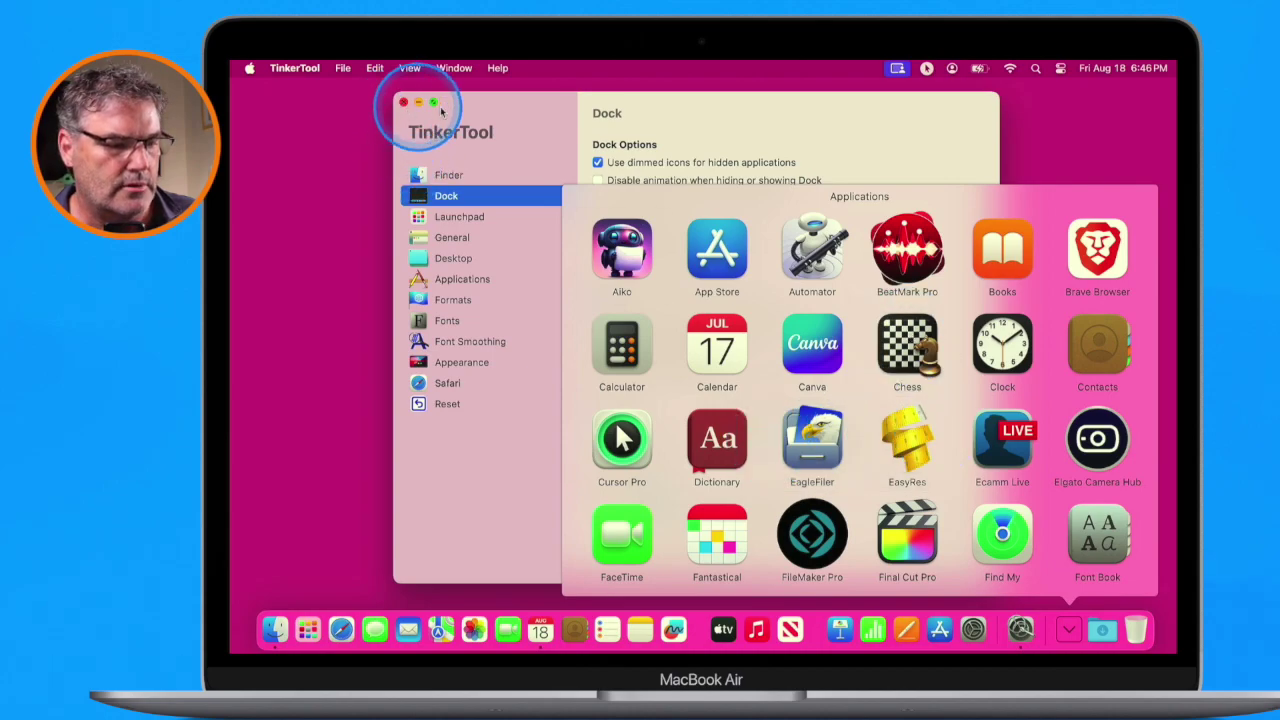
{"action": "left_click", "coordinate": [508, 112]}
{"action": "key", "text": "super+q"}
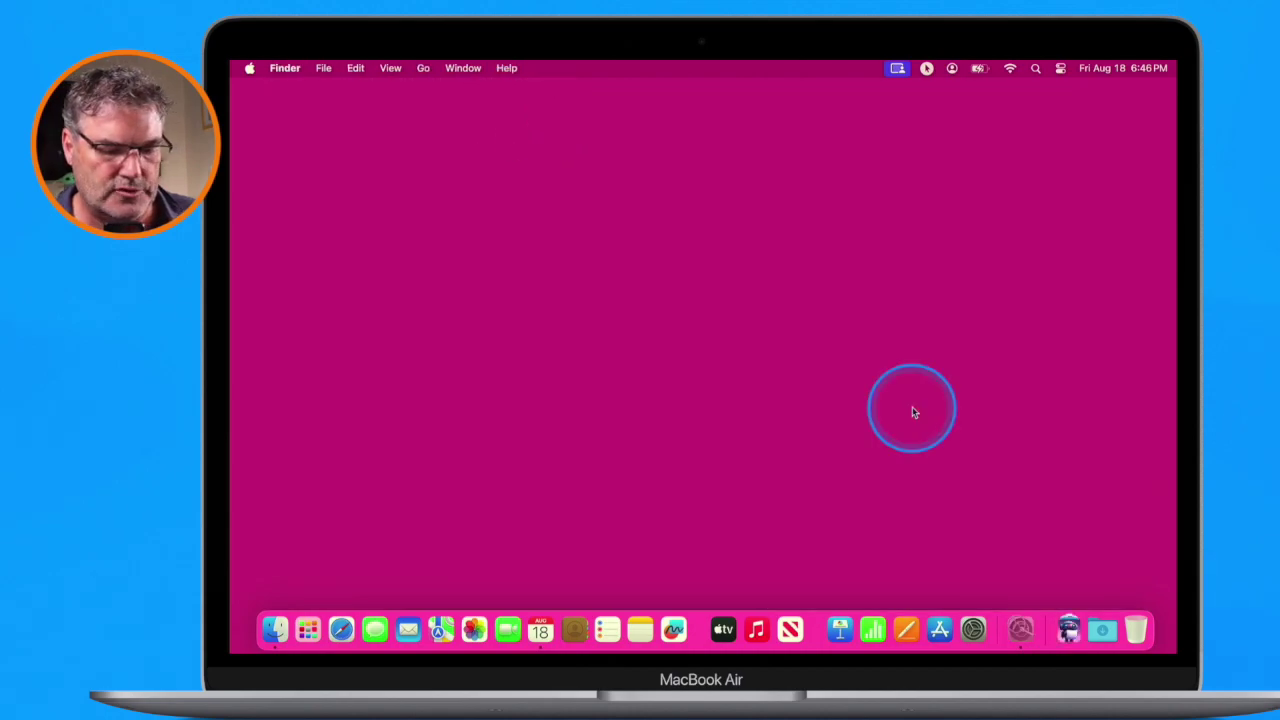
{"action": "left_click", "coordinate": [1068, 628]}
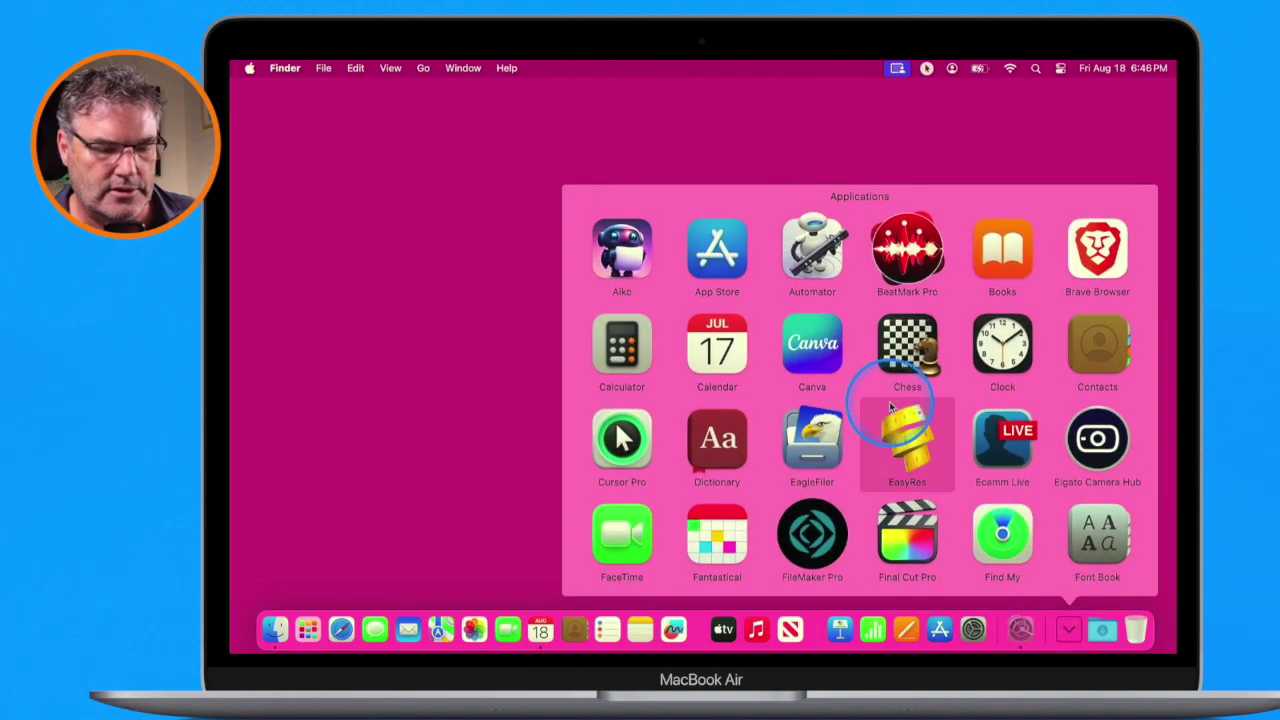
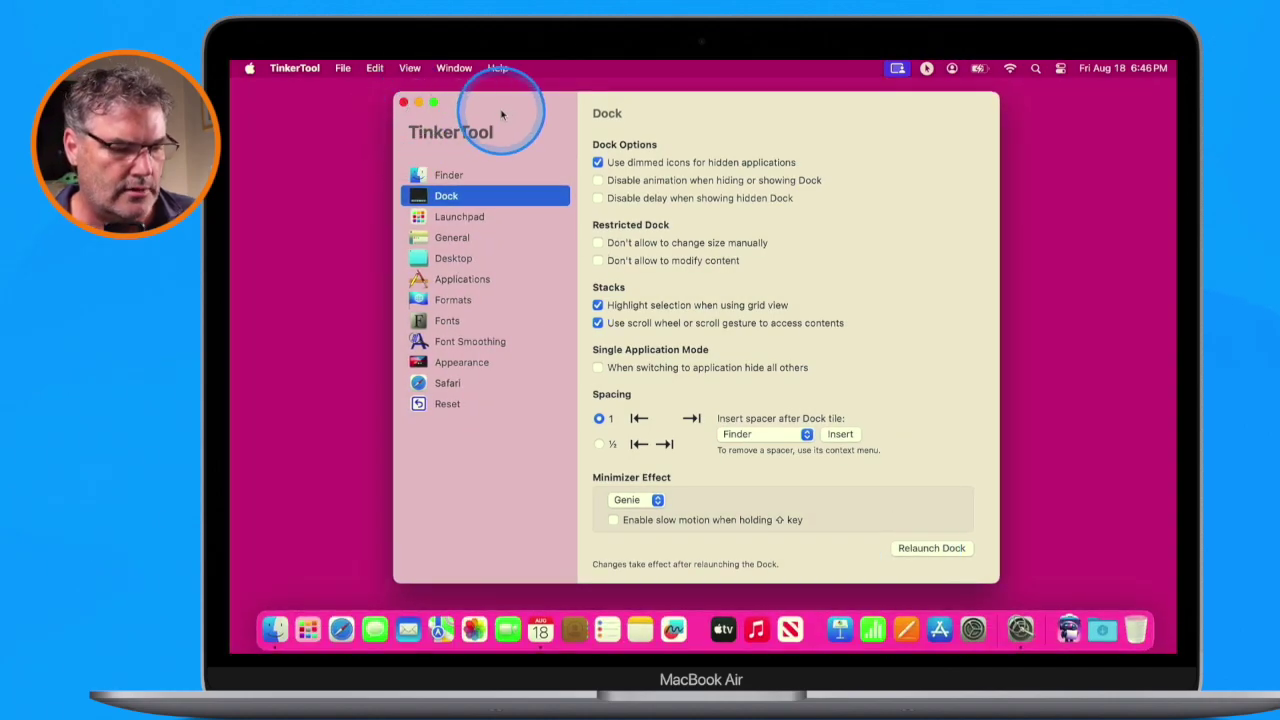
Step: Hide TinkerTool and open Finder, Safari, Calendar and Notes from the Dock, closing the Notes welcome window
{"action": "key", "text": "super+q"}
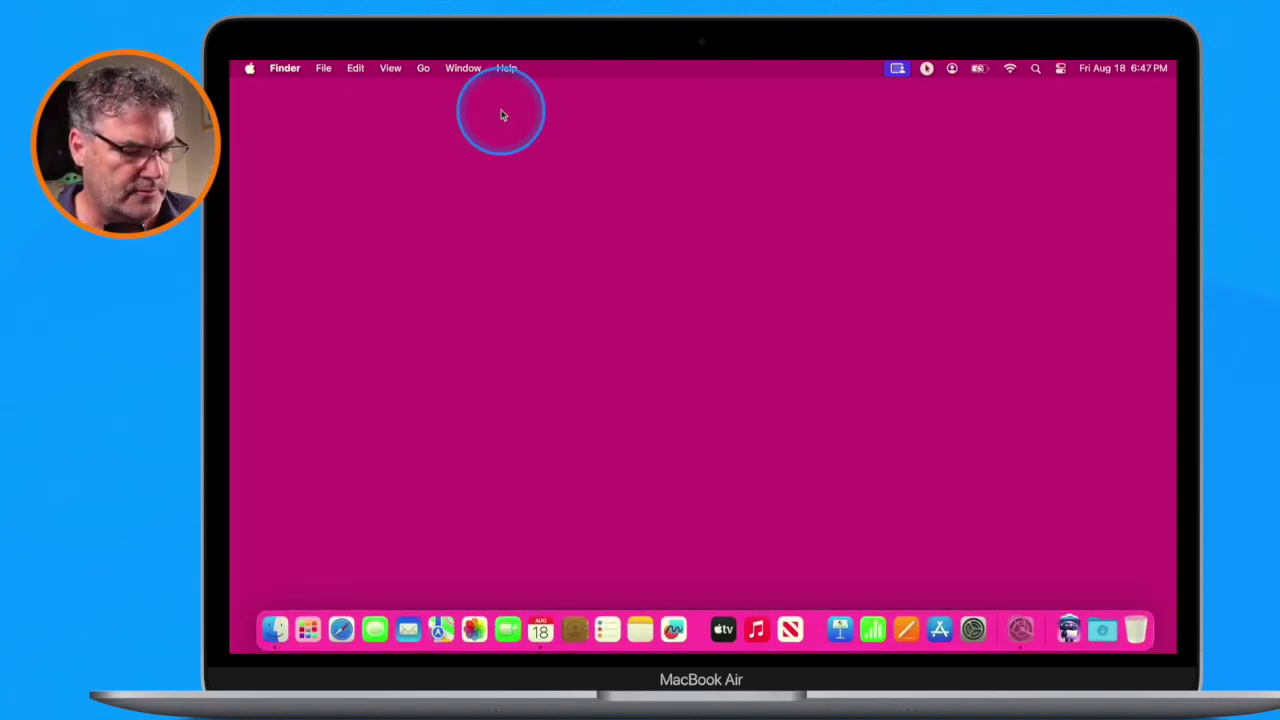
{"action": "left_click", "coordinate": [274, 632]}
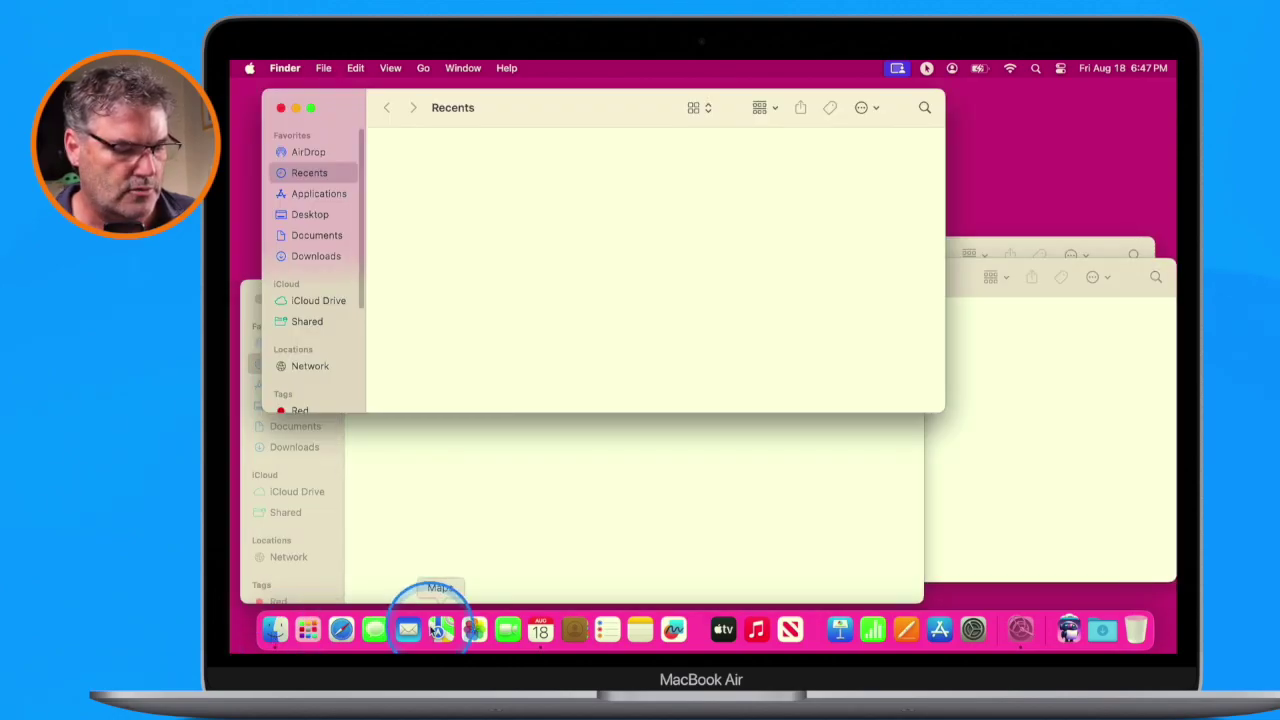
{"action": "left_click", "coordinate": [341, 630]}
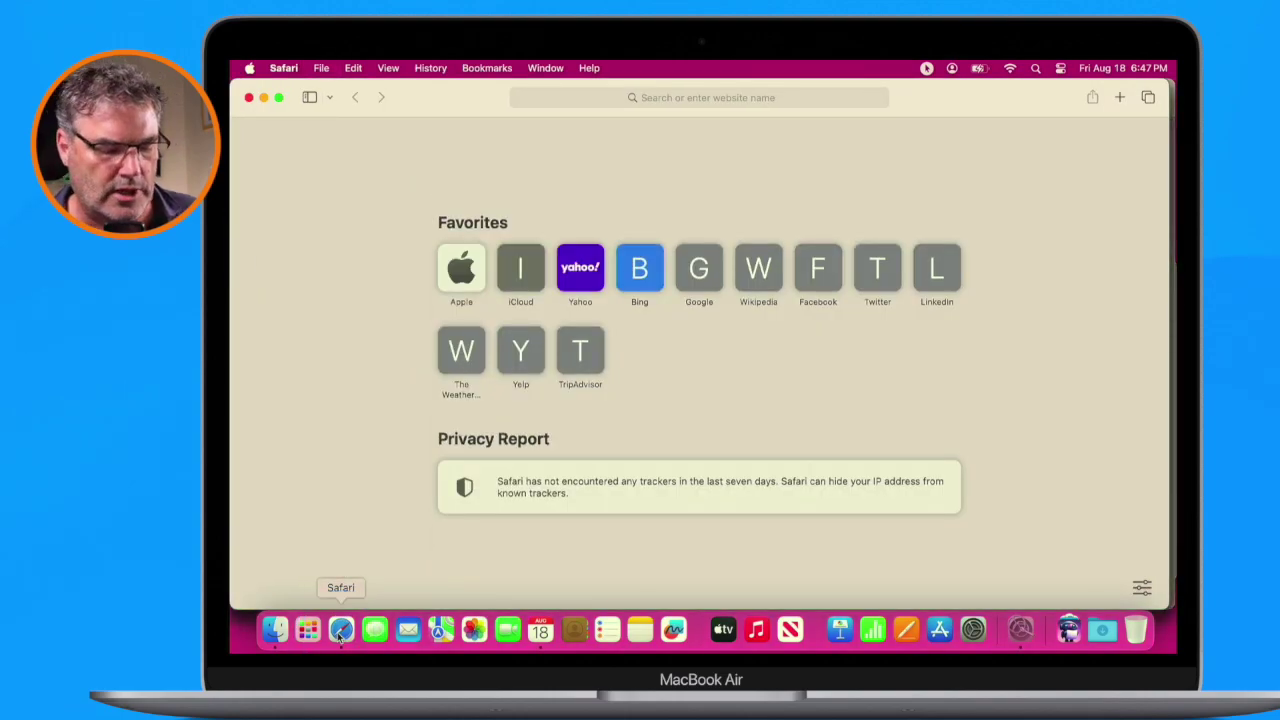
{"action": "left_click", "coordinate": [540, 630]}
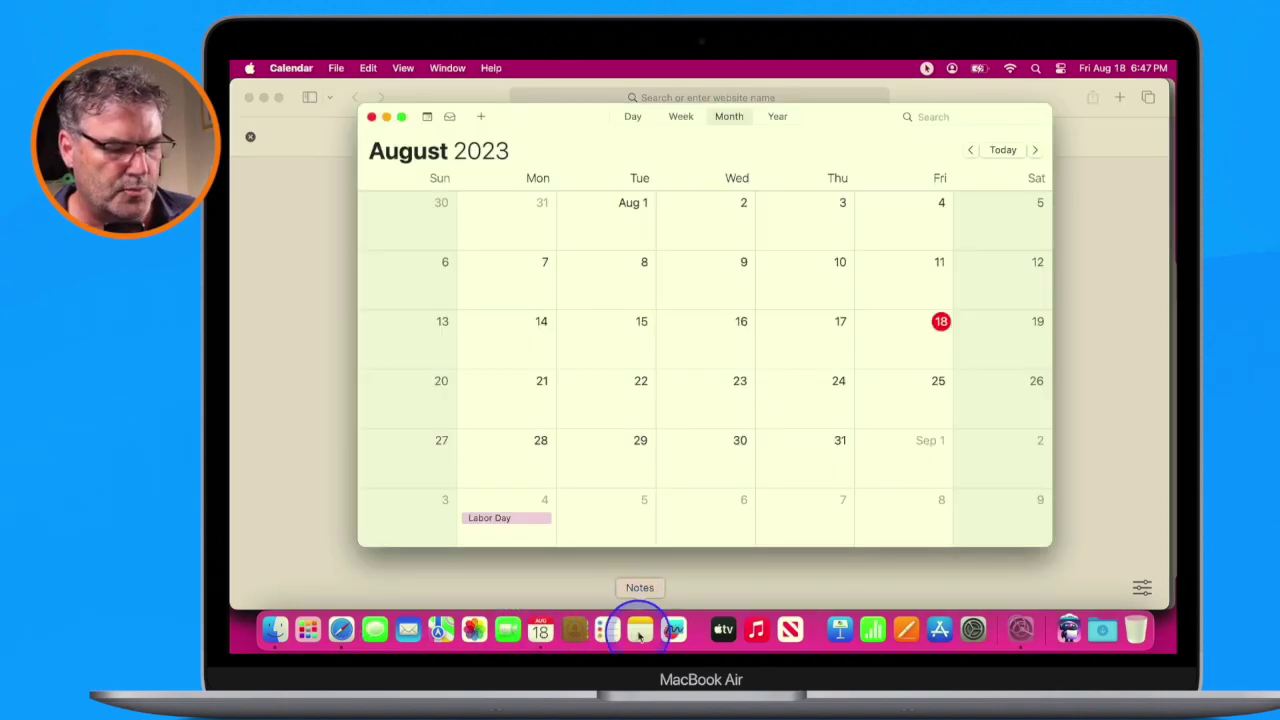
{"action": "left_click", "coordinate": [640, 630]}
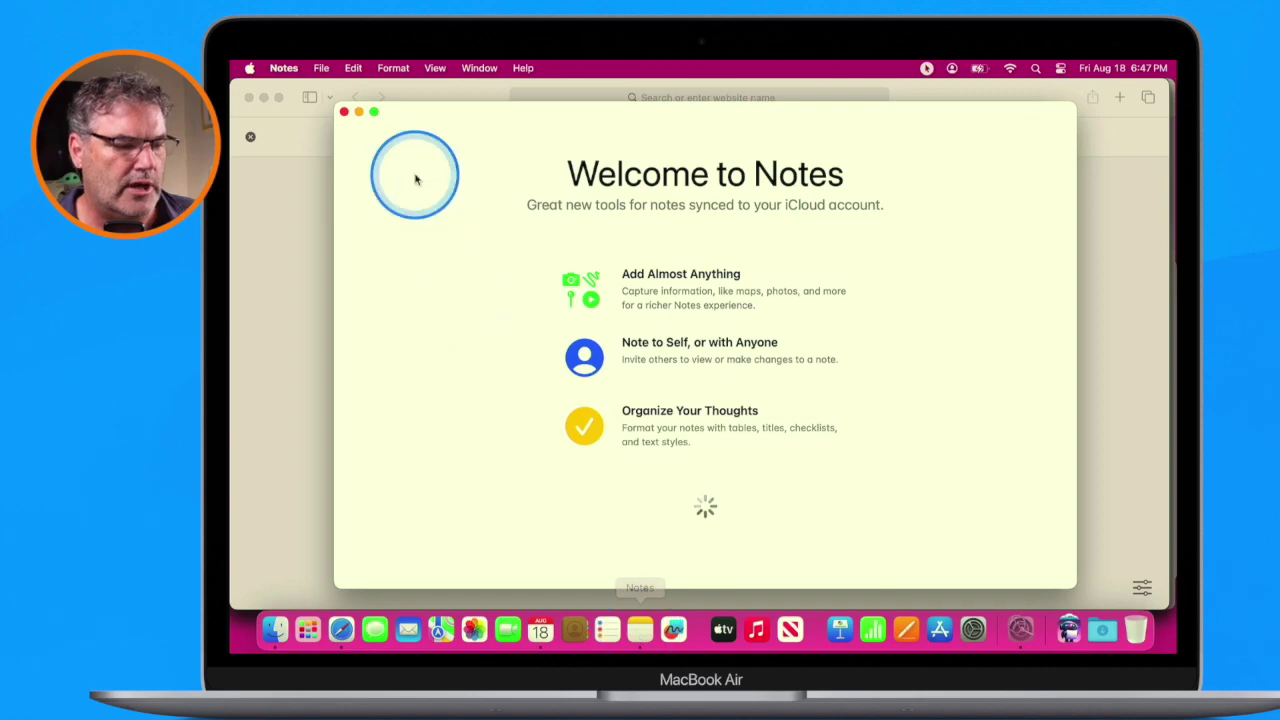
{"action": "left_click", "coordinate": [344, 111]}
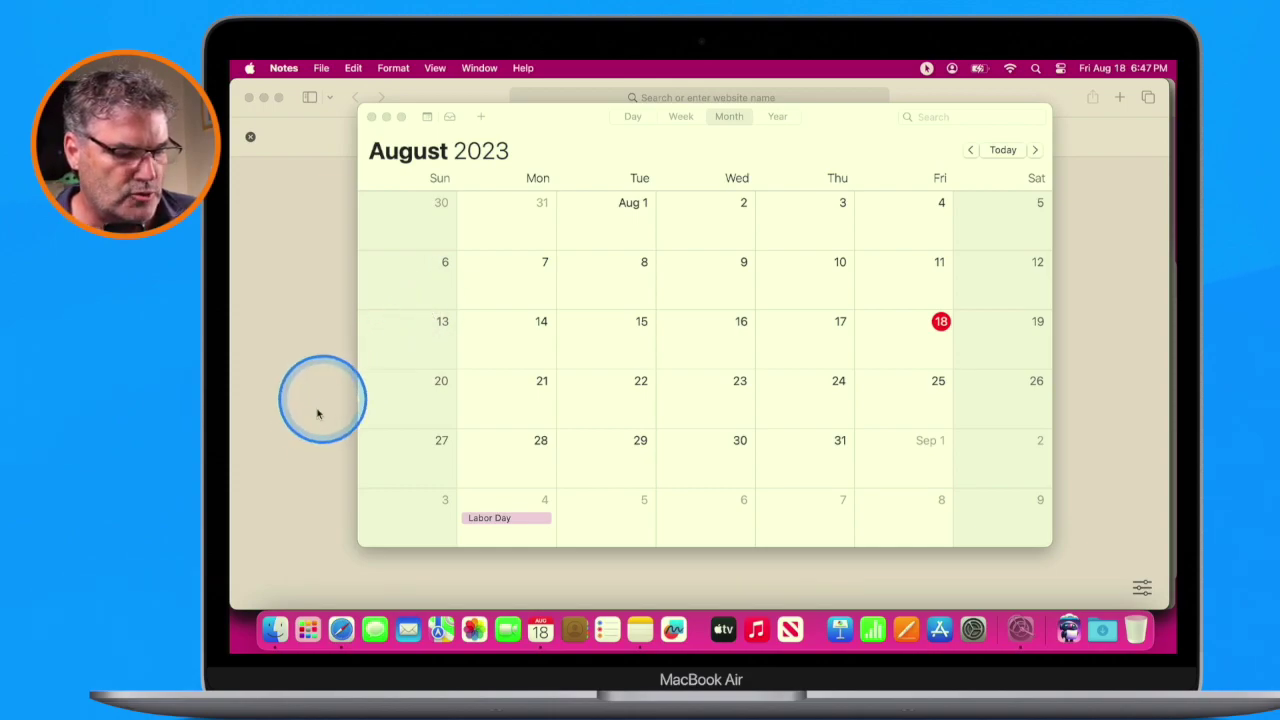
Step: Show all open Finder windows from Finder's Dock icon and return to the normal window view
{"action": "left_click", "coordinate": [276, 632]}
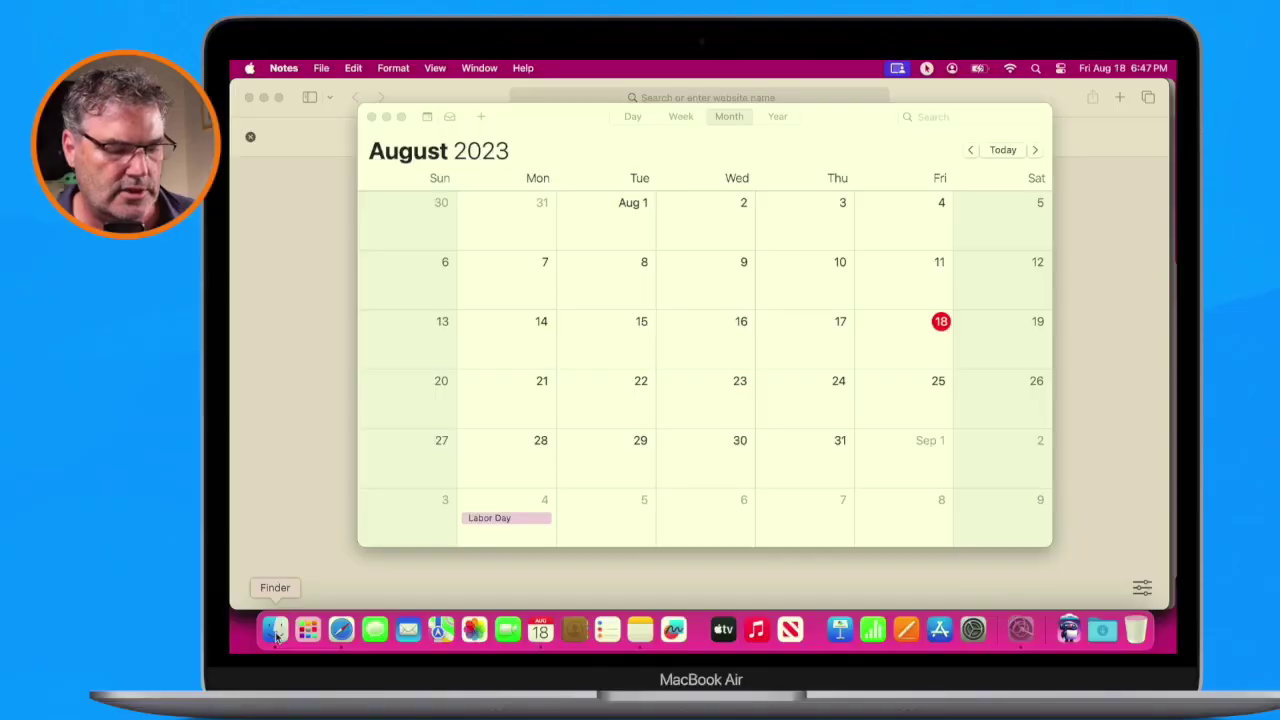
{"action": "left_click", "coordinate": [276, 630]}
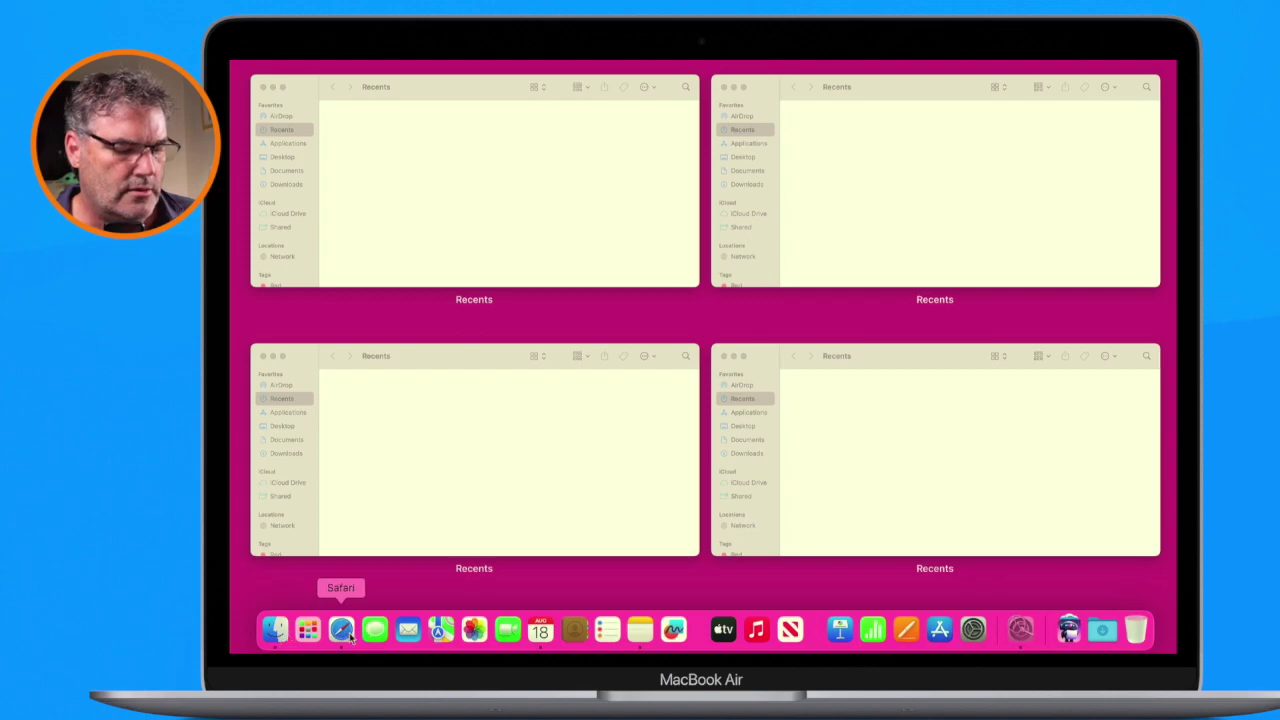
{"action": "left_click", "coordinate": [253, 626]}
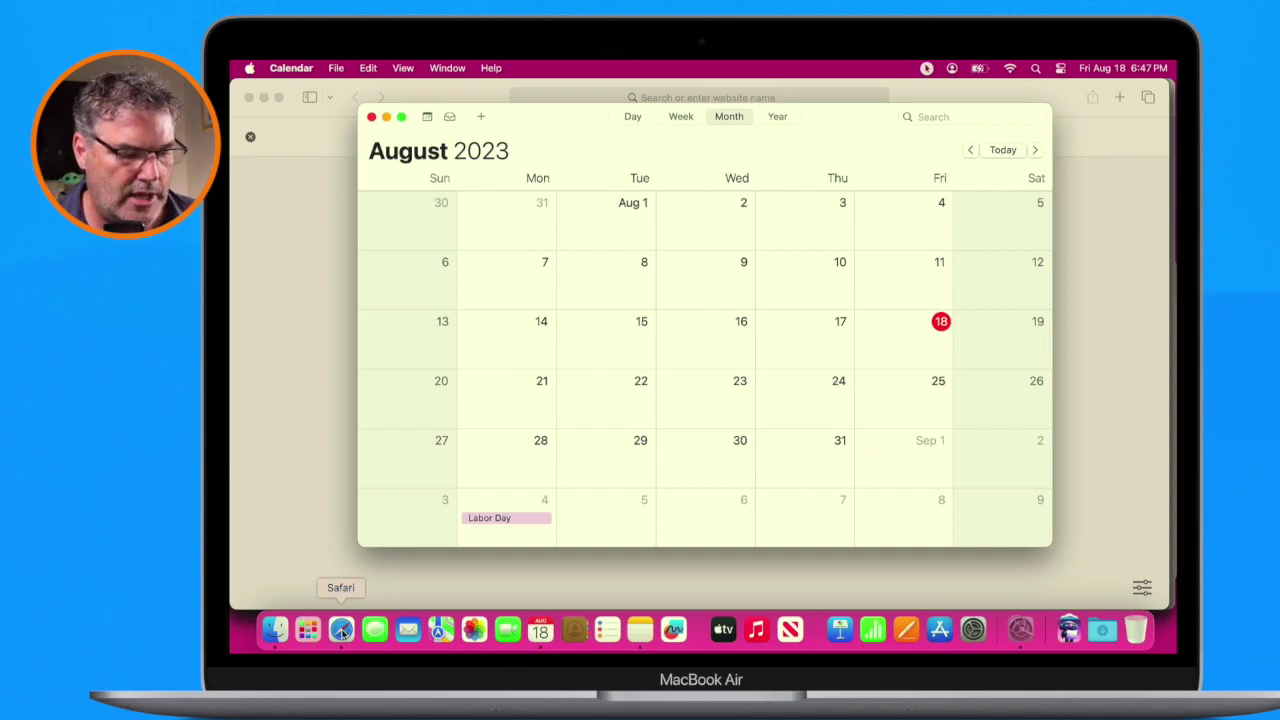
Step: Show Safari's open windows from its Dock icon using the scroll gesture
{"action": "scroll", "coordinate": [341, 630], "scroll_direction": "up", "scroll_amount": 1}
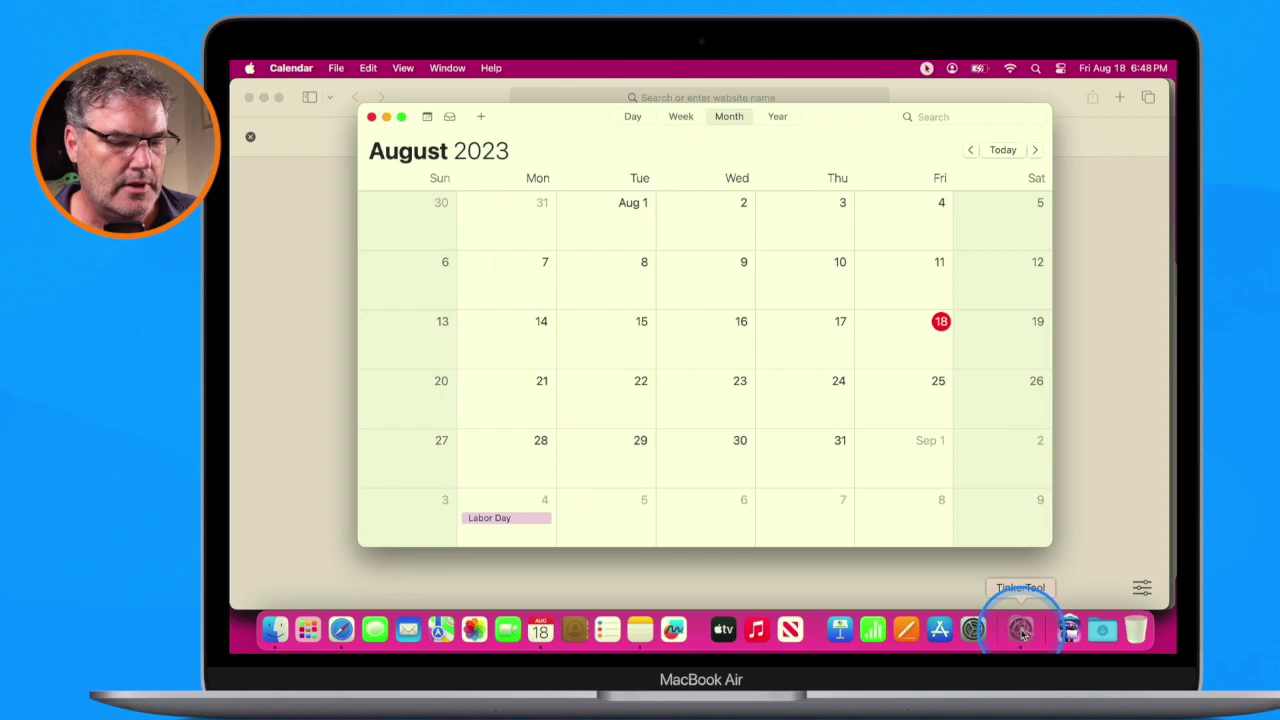
Step: Bring TinkerTool forward, disable the delay when showing the hidden Dock, and relaunch the Dock to test revealing it
{"action": "left_click", "coordinate": [1021, 629]}
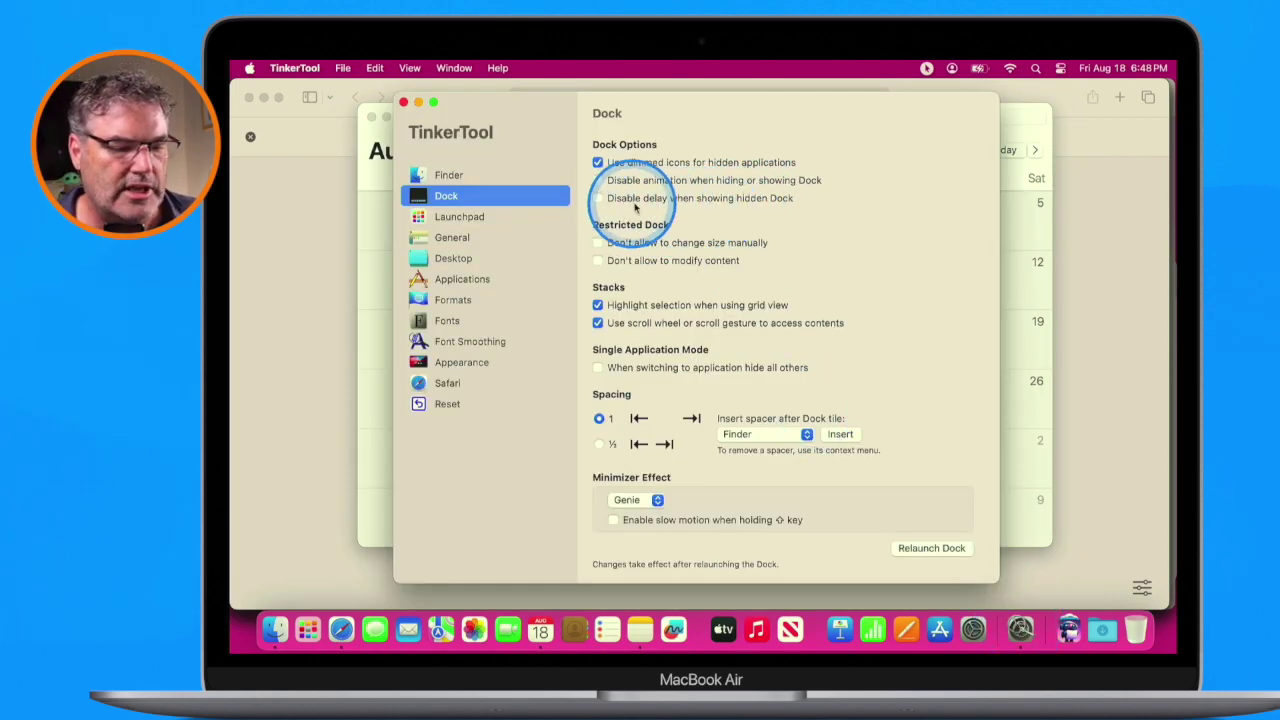
{"action": "key", "text": "ctrl+alt+z"}
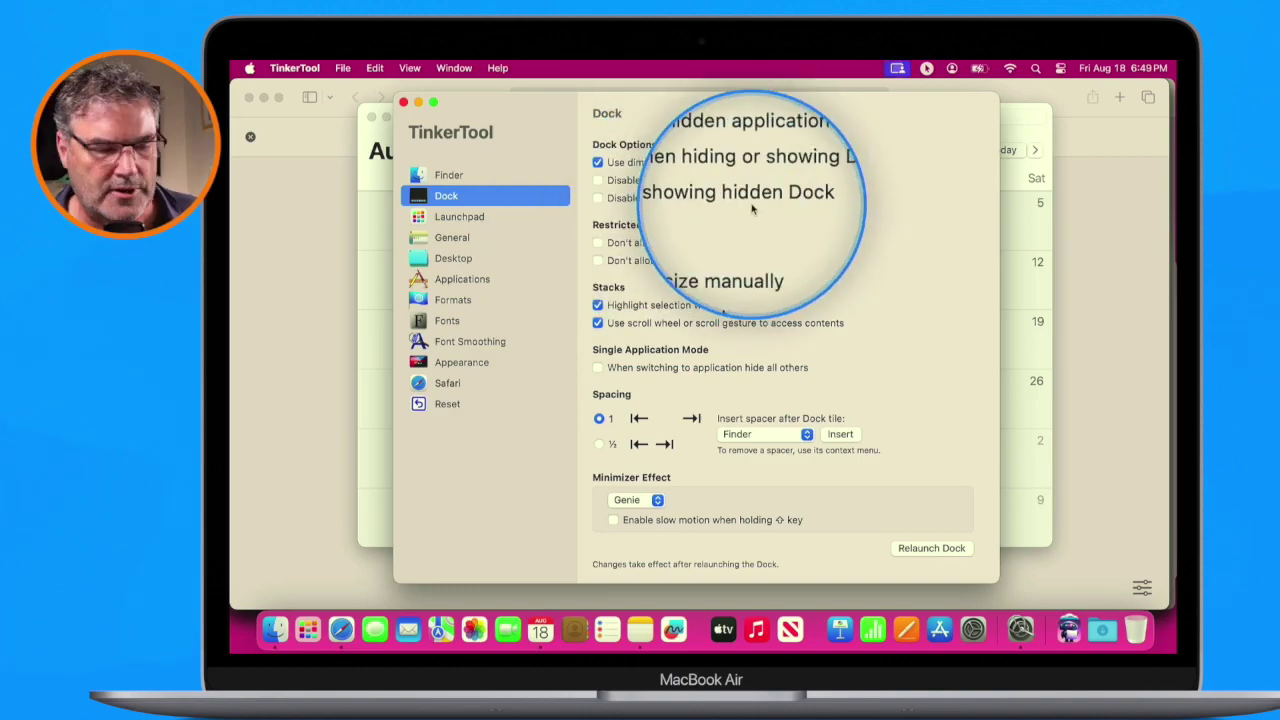
{"action": "left_click", "coordinate": [597, 198]}
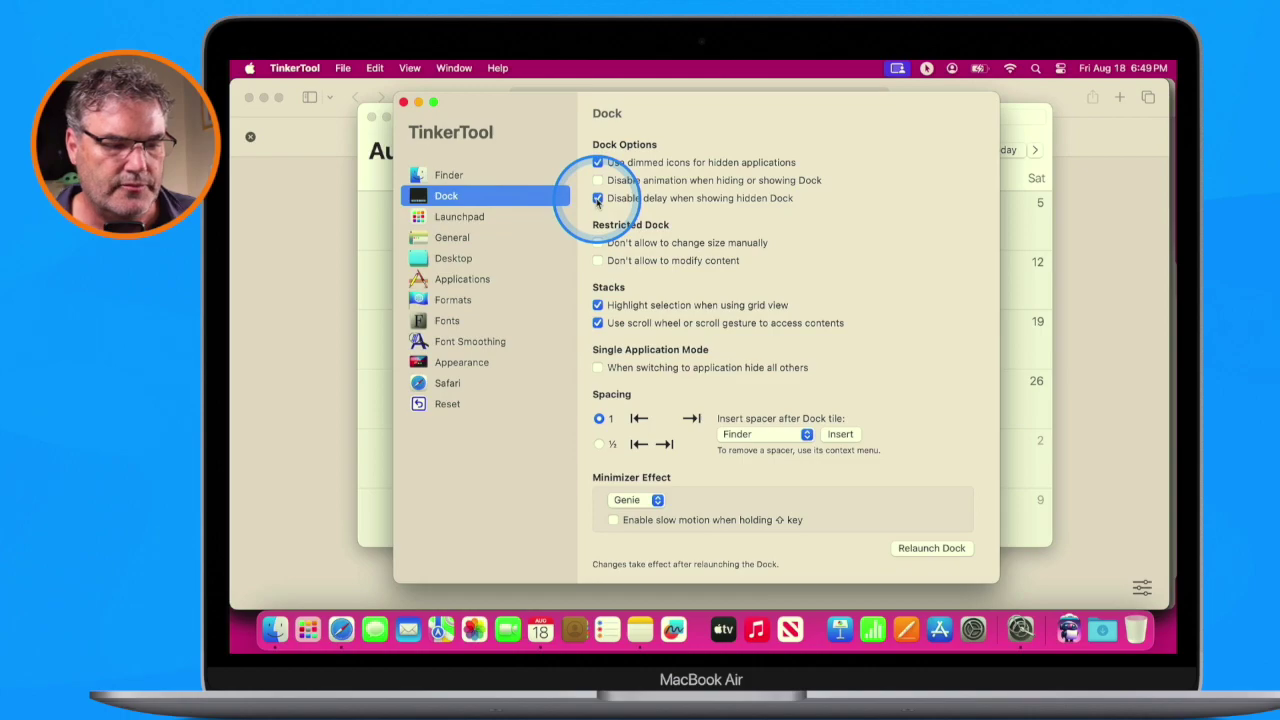
{"action": "left_click", "coordinate": [926, 552]}
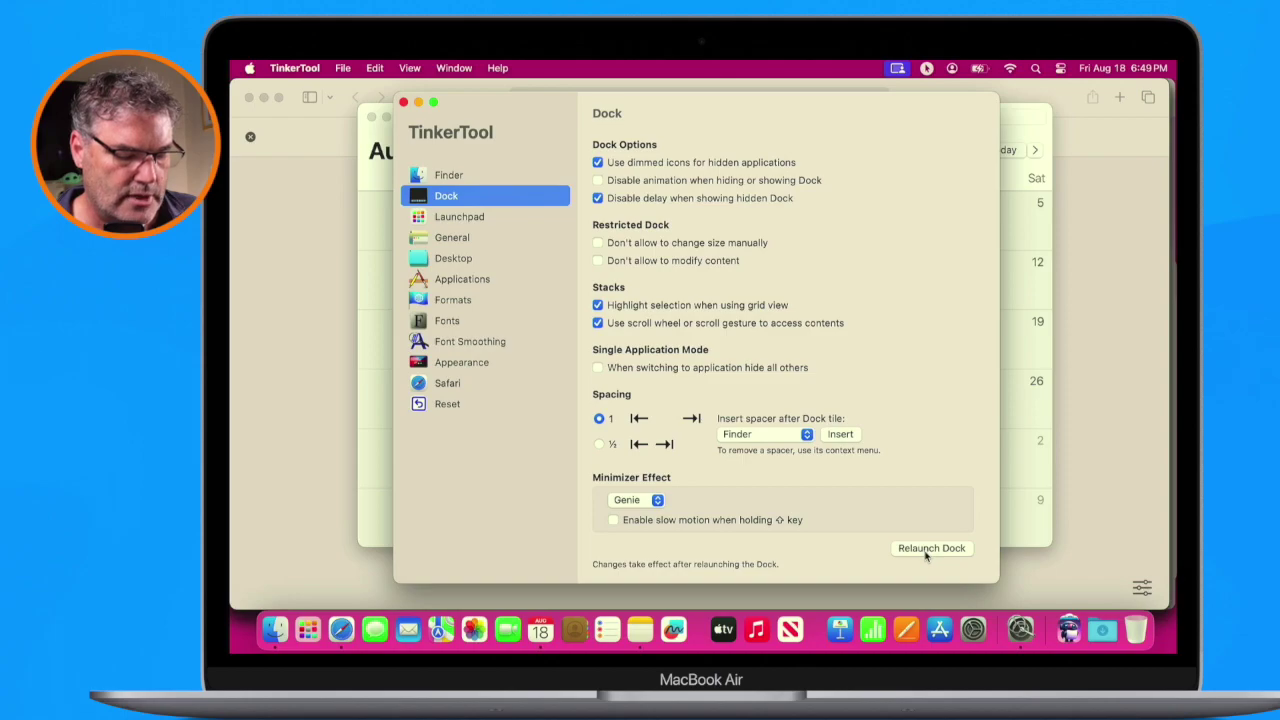
{"action": "left_click", "coordinate": [926, 553]}
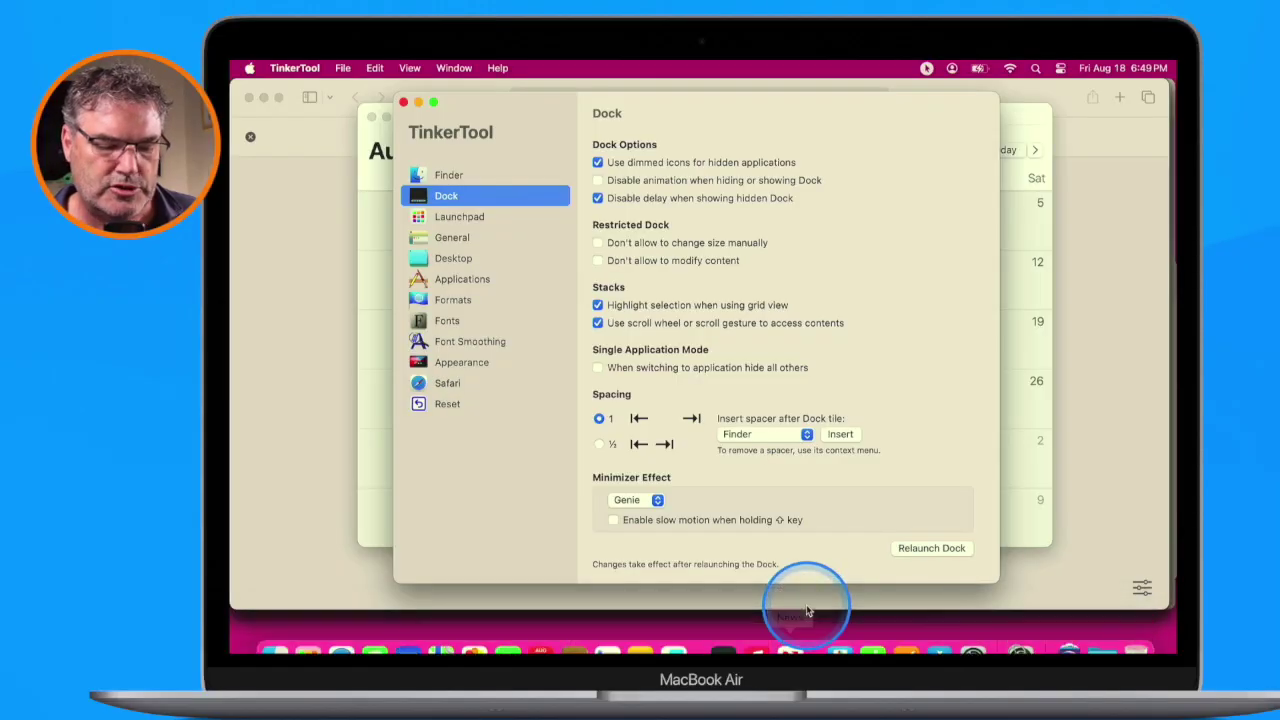
{"action": "mouse_move", "coordinate": [805, 635]}
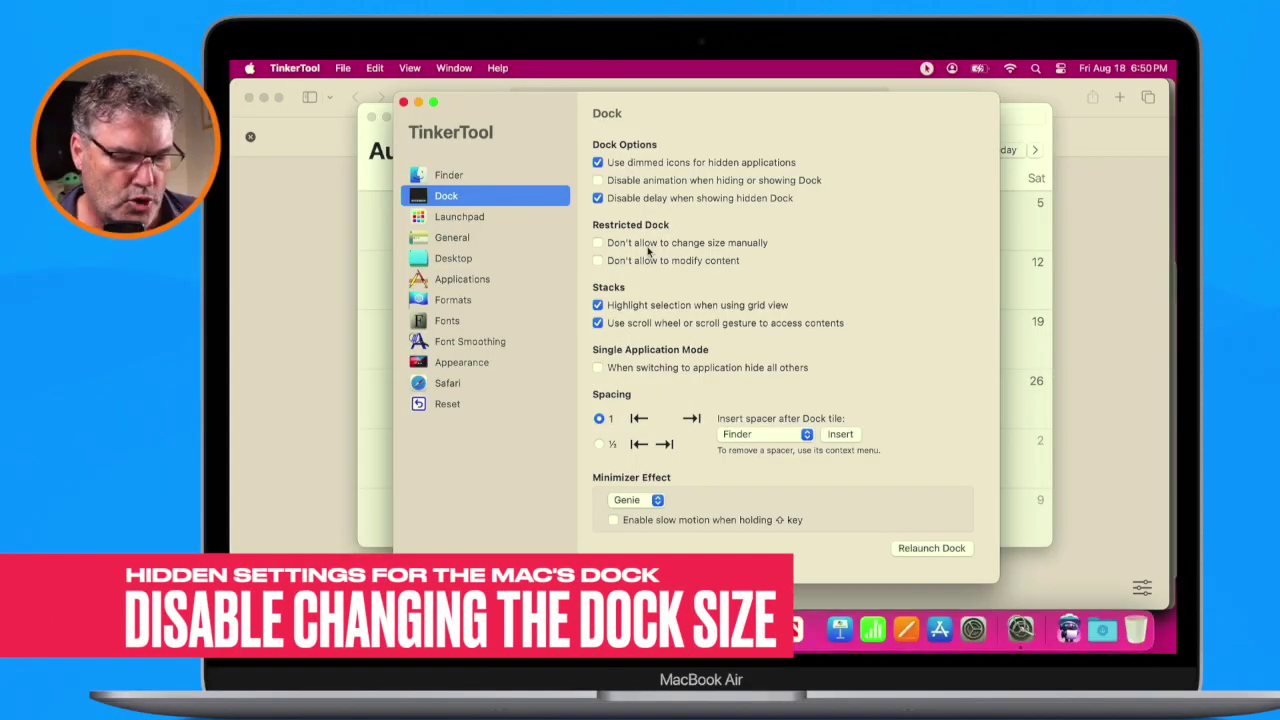
Step: Shrink the Dock manually and enlarge it back to its full width
{"action": "mouse_move", "coordinate": [1000, 645]}
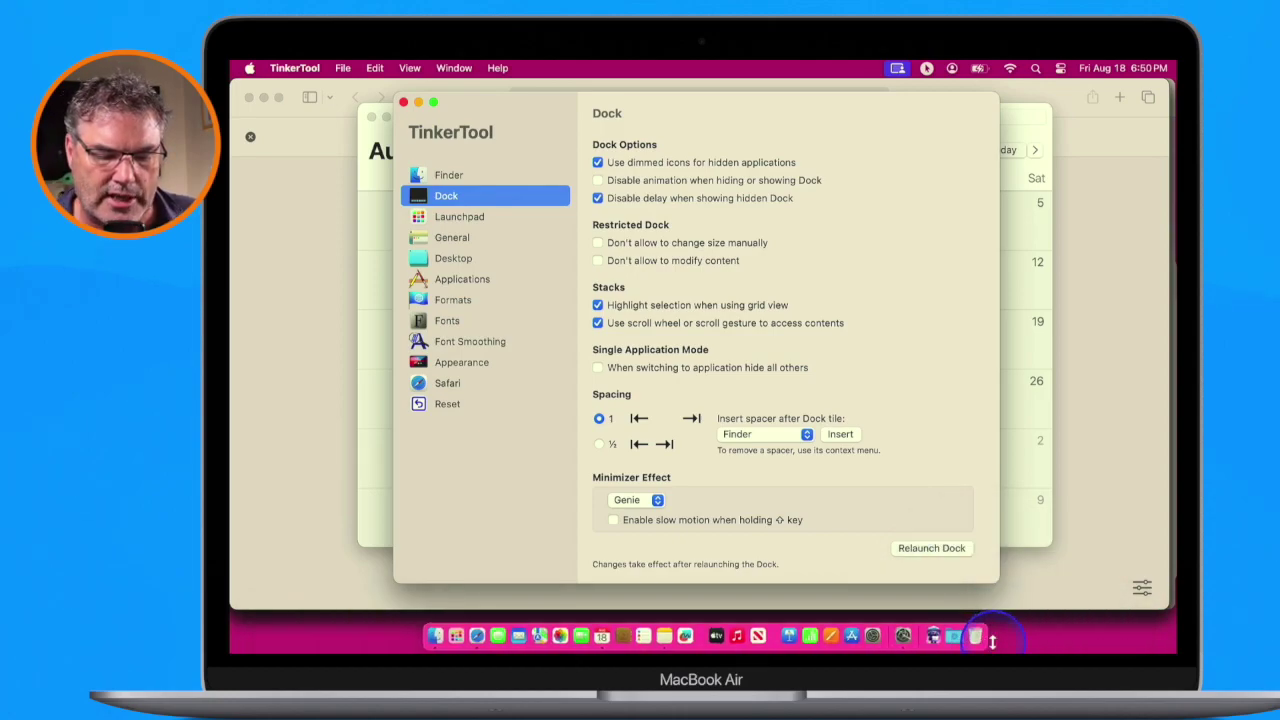
{"action": "left_click_drag", "start_coordinate": [993, 628], "coordinate": [991, 622]}
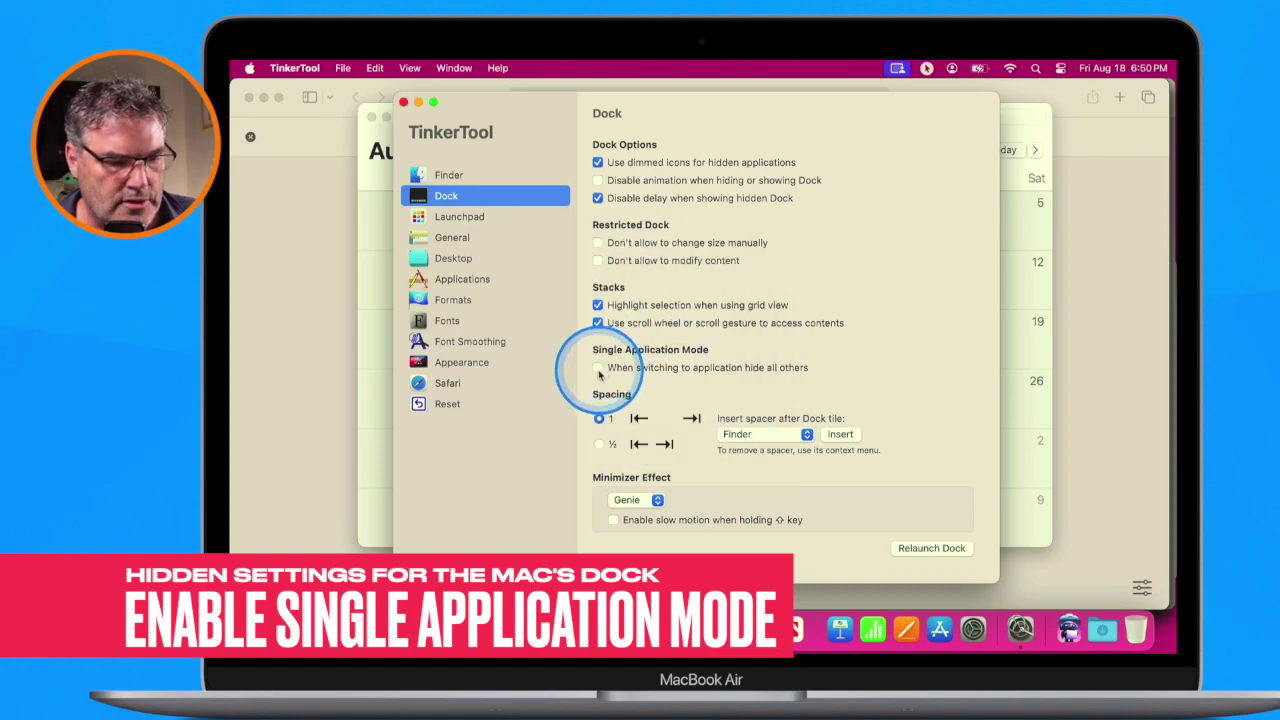
Step: Enable Single Application Mode so switching to an application hides all others, and relaunch the Dock
{"action": "left_click", "coordinate": [598, 367]}
{"action": "left_click", "coordinate": [922, 548]}
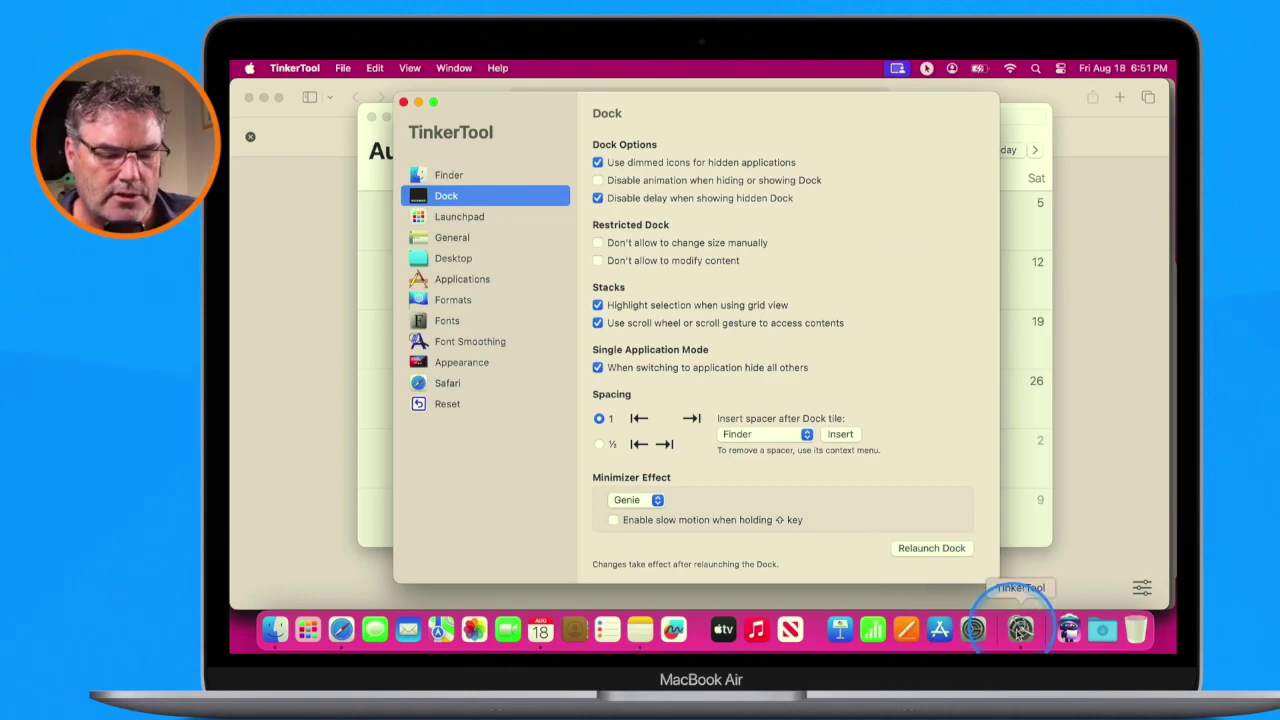
Step: Switch between TinkerTool, Calendar and Notes from the Dock to check that the other applications hide
{"action": "left_click", "coordinate": [1020, 630]}
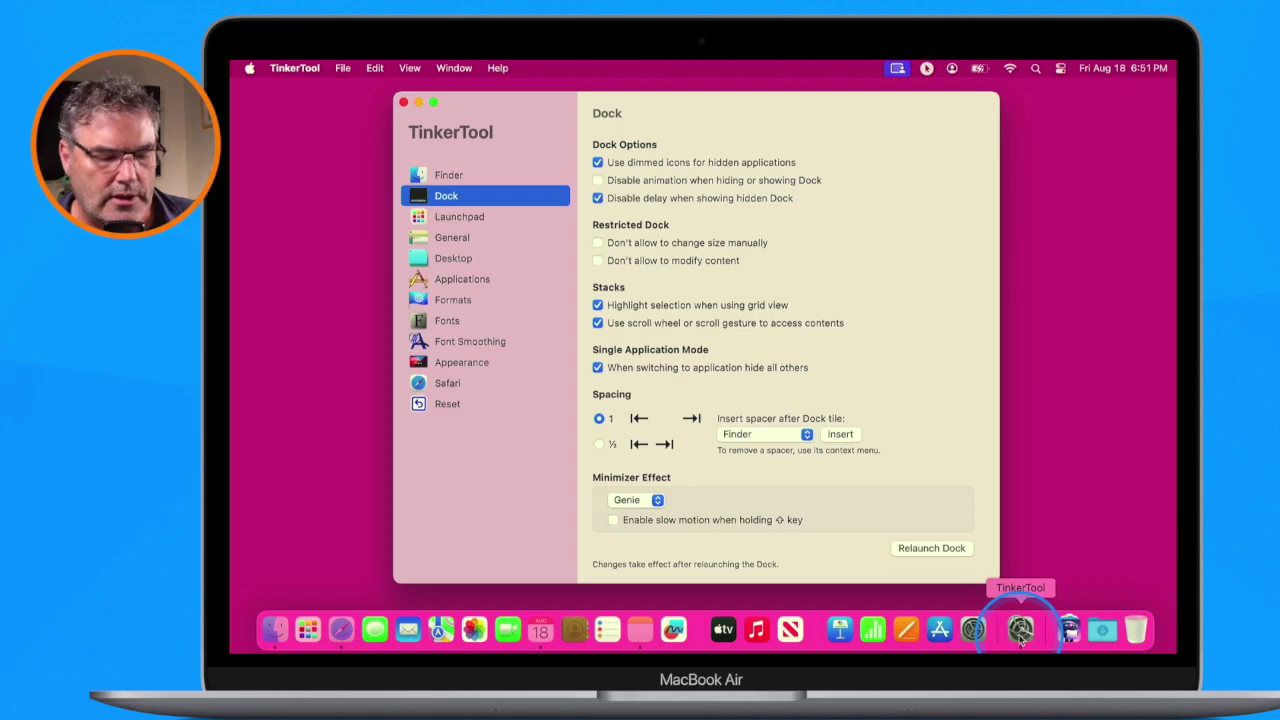
{"action": "left_click", "coordinate": [540, 632]}
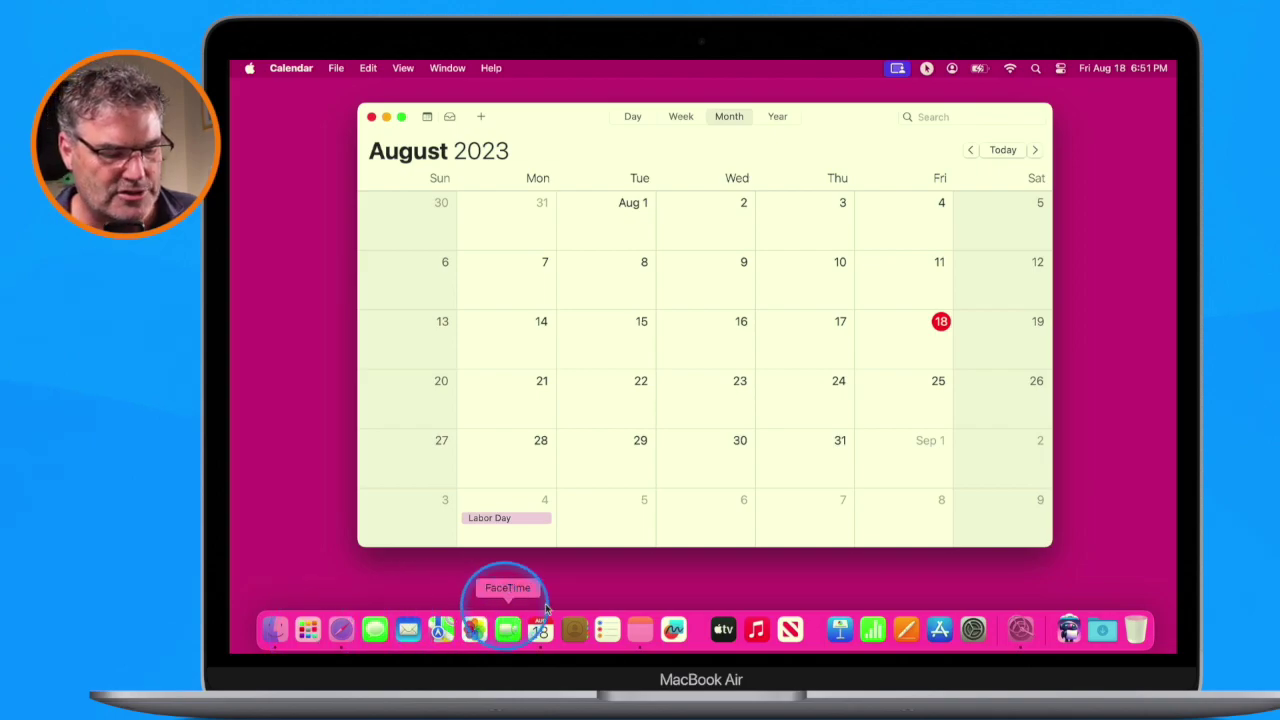
{"action": "left_click", "coordinate": [1019, 632]}
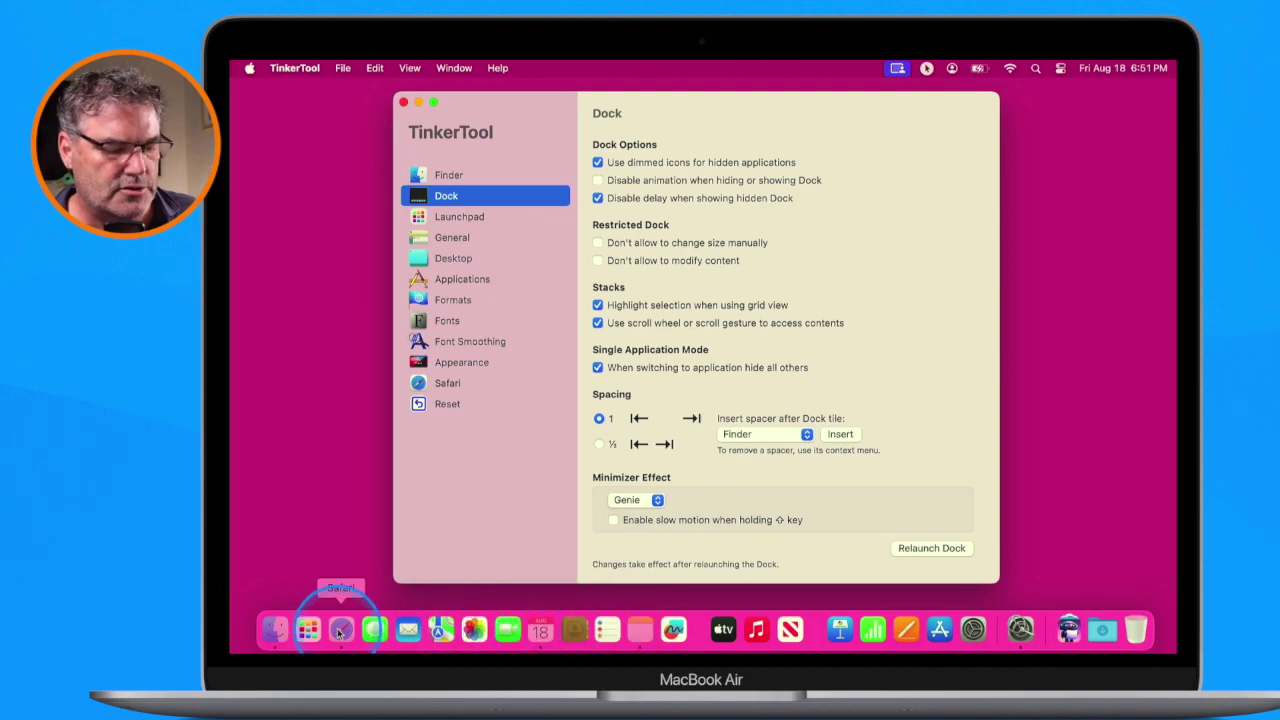
{"action": "left_click", "coordinate": [640, 626]}
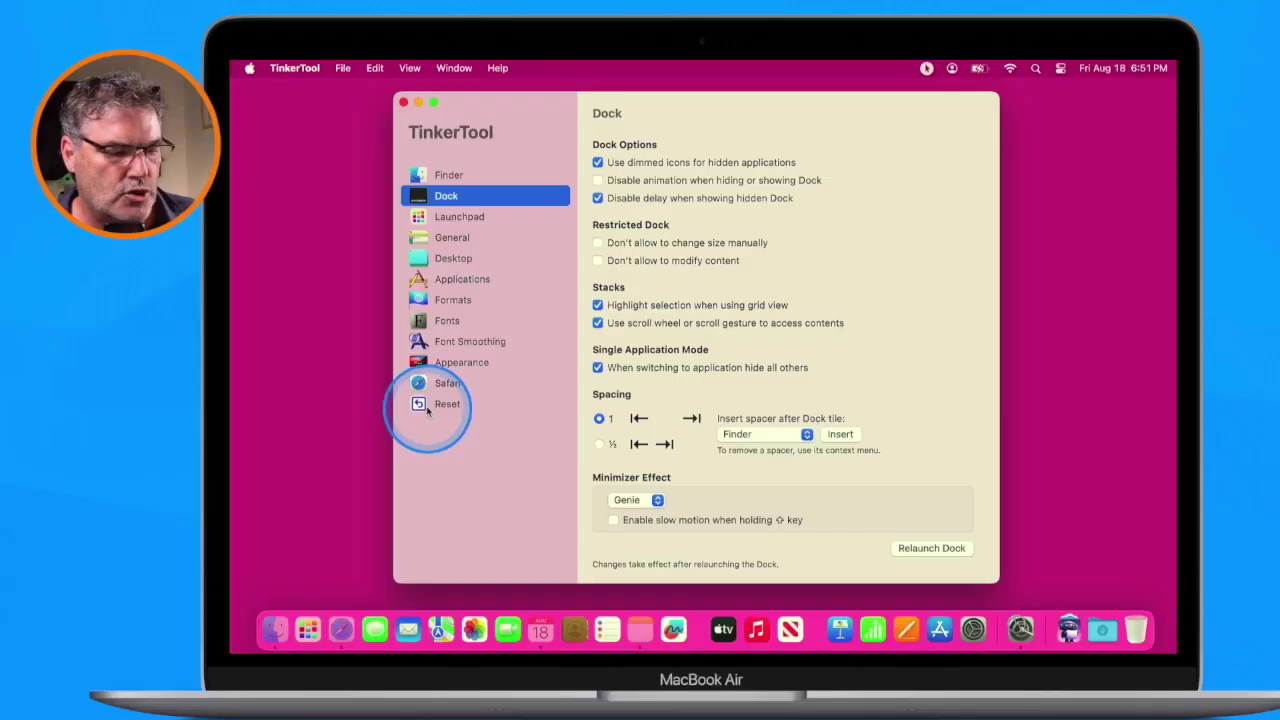
Step: View TinkerTool's Reset options and bring up the removal option for the Dock spacer before the Apple TV icon
{"action": "left_click", "coordinate": [423, 403]}
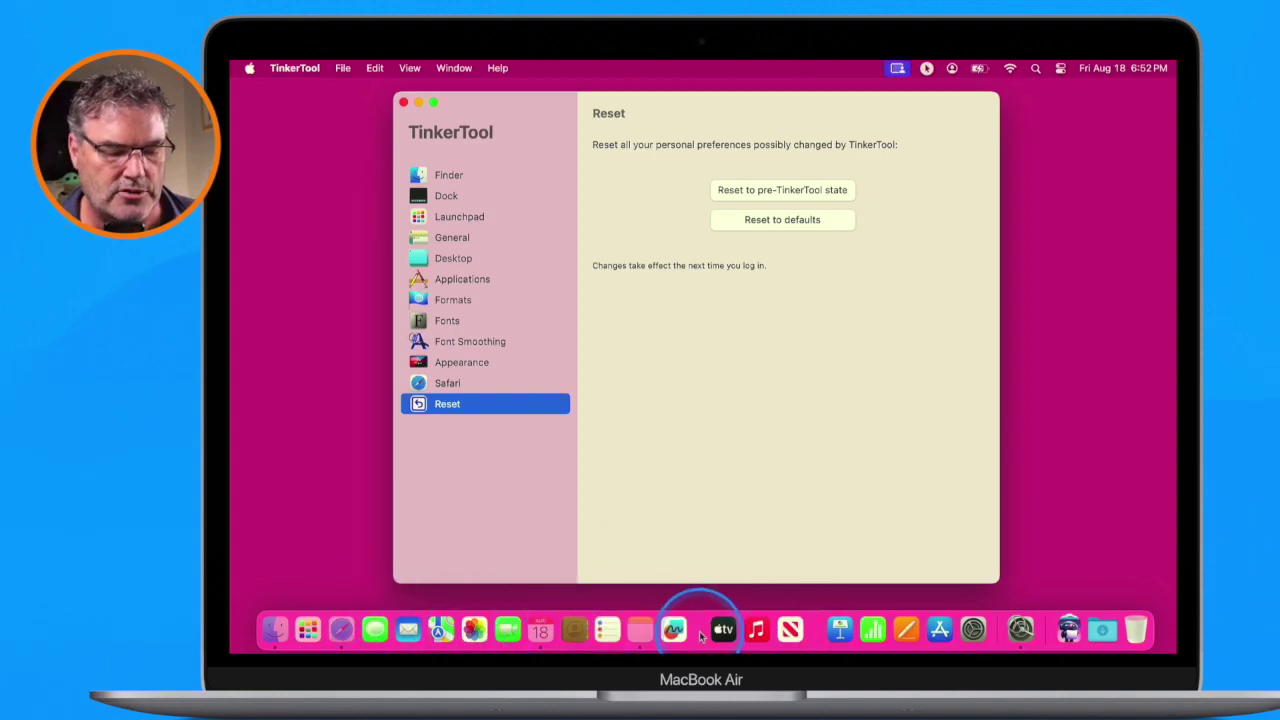
{"action": "left_click_drag", "start_coordinate": [700, 636], "coordinate": [700, 636]}
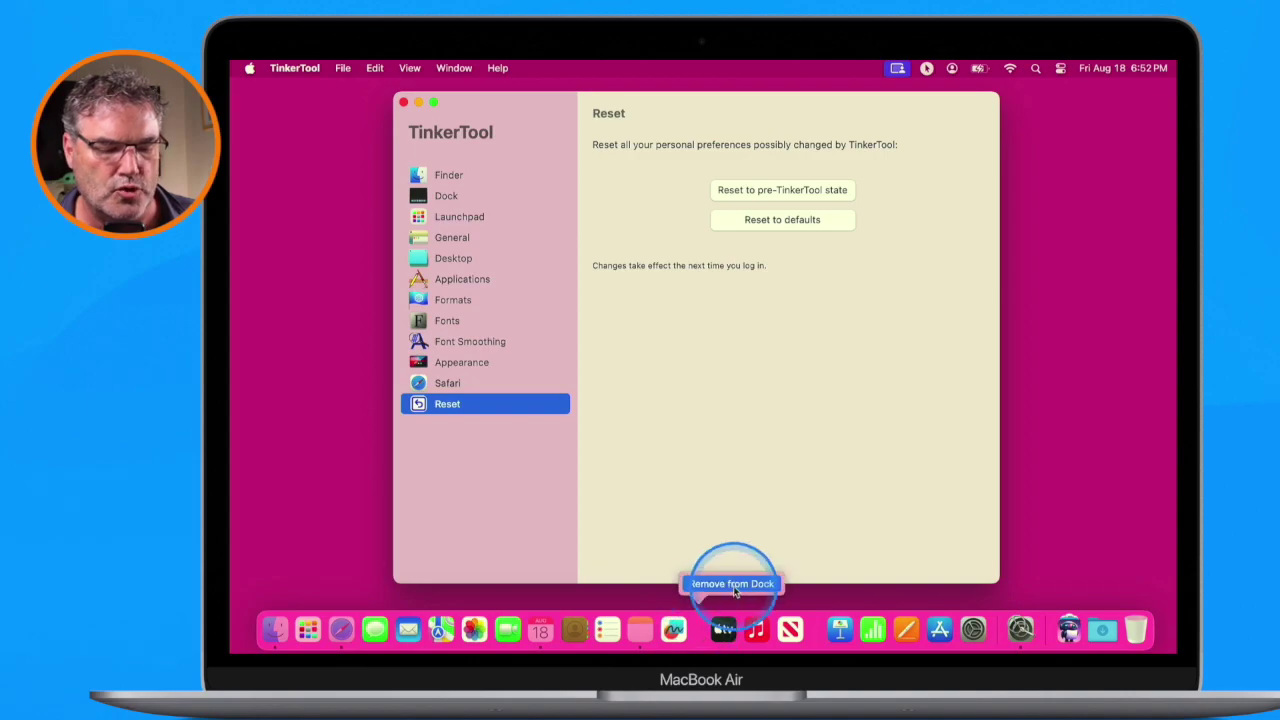